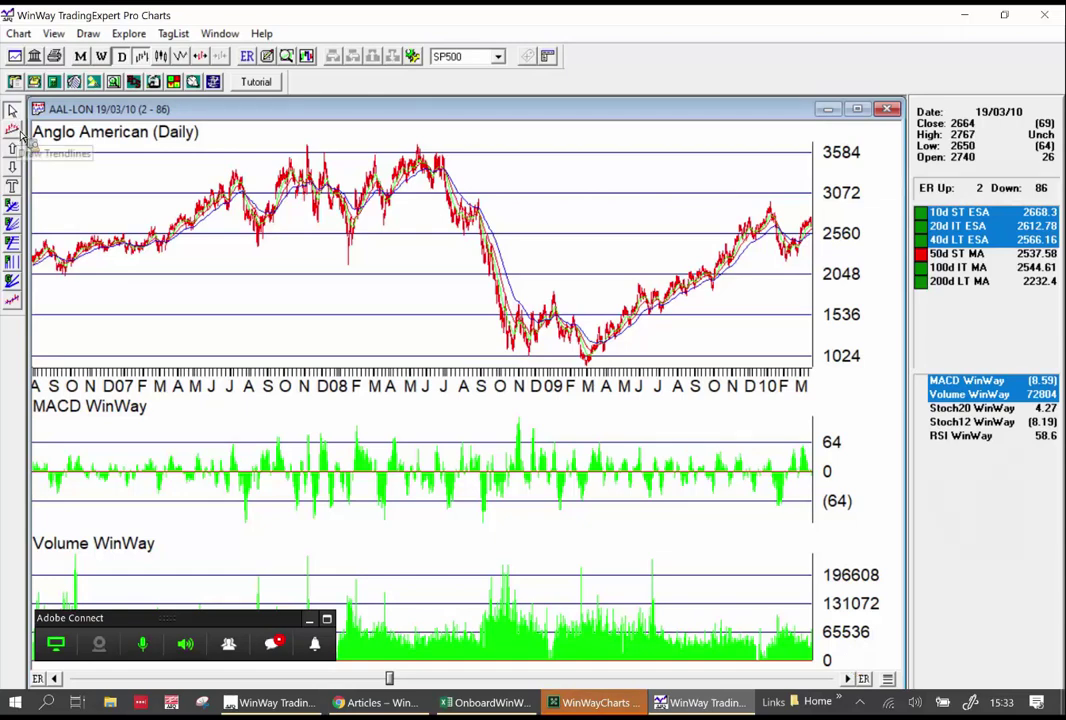
Select the Draw Trendlines tool in the left drawing toolbar.
{"action": "left_click", "coordinate": [14, 130]}
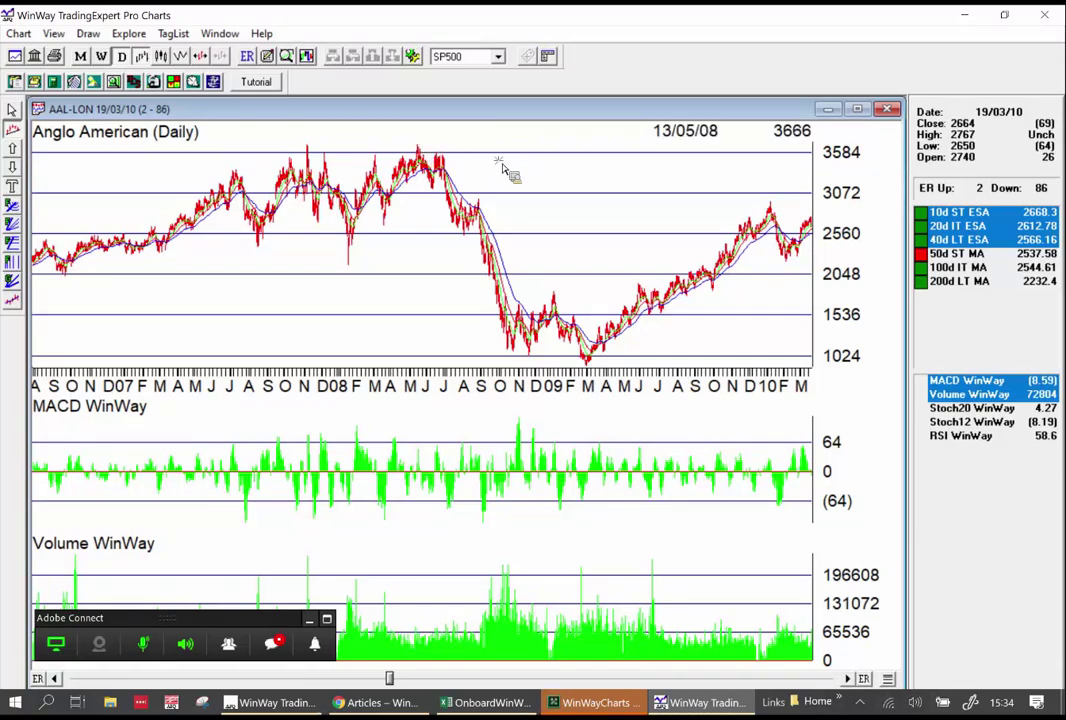
Draw a trendline through the June 2008 and January 2010 peaks, then scroll to March 2020.
{"action": "left_click", "coordinate": [428, 146]}
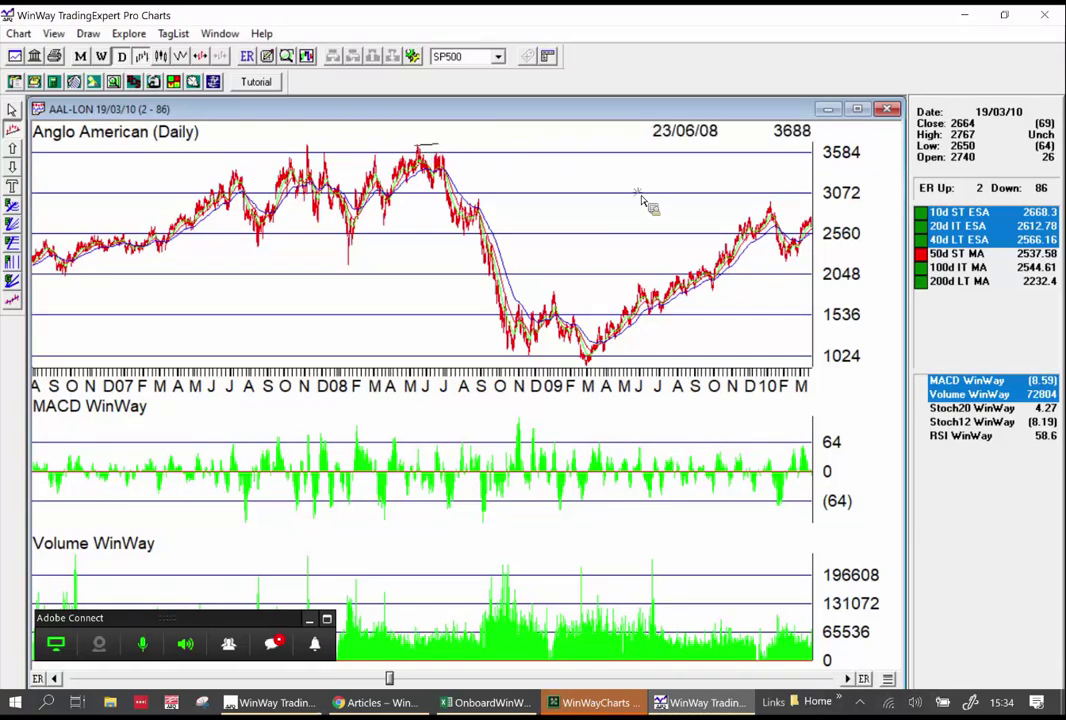
{"action": "left_click", "coordinate": [771, 210]}
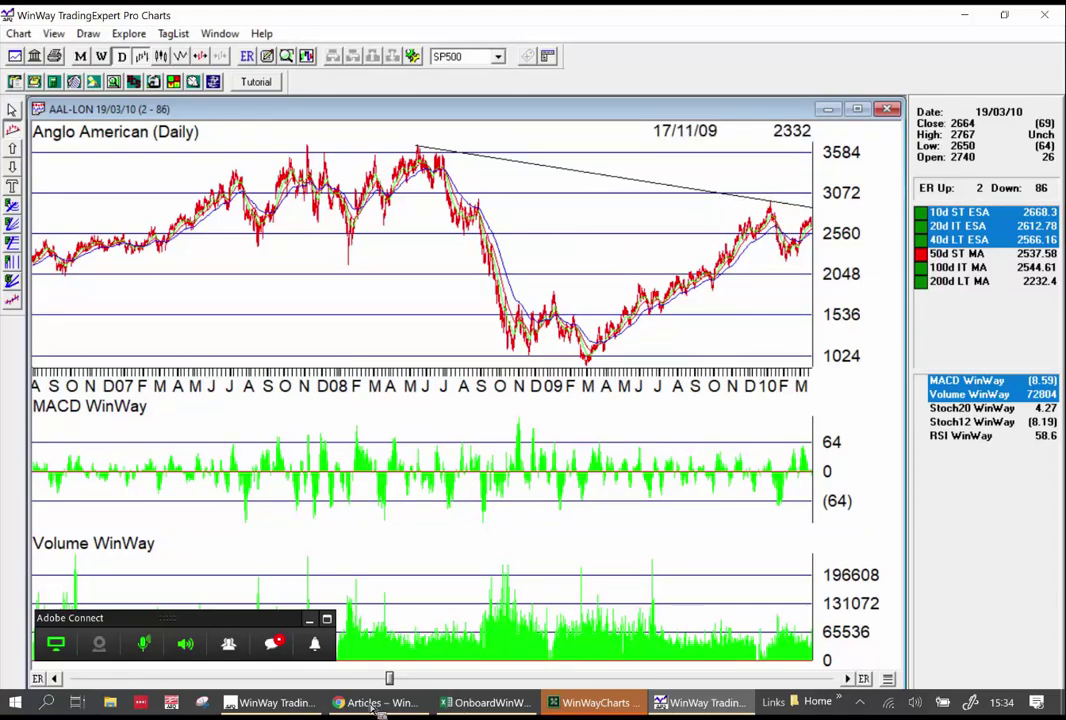
{"action": "left_click_drag", "start_coordinate": [390, 680], "coordinate": [835, 697]}
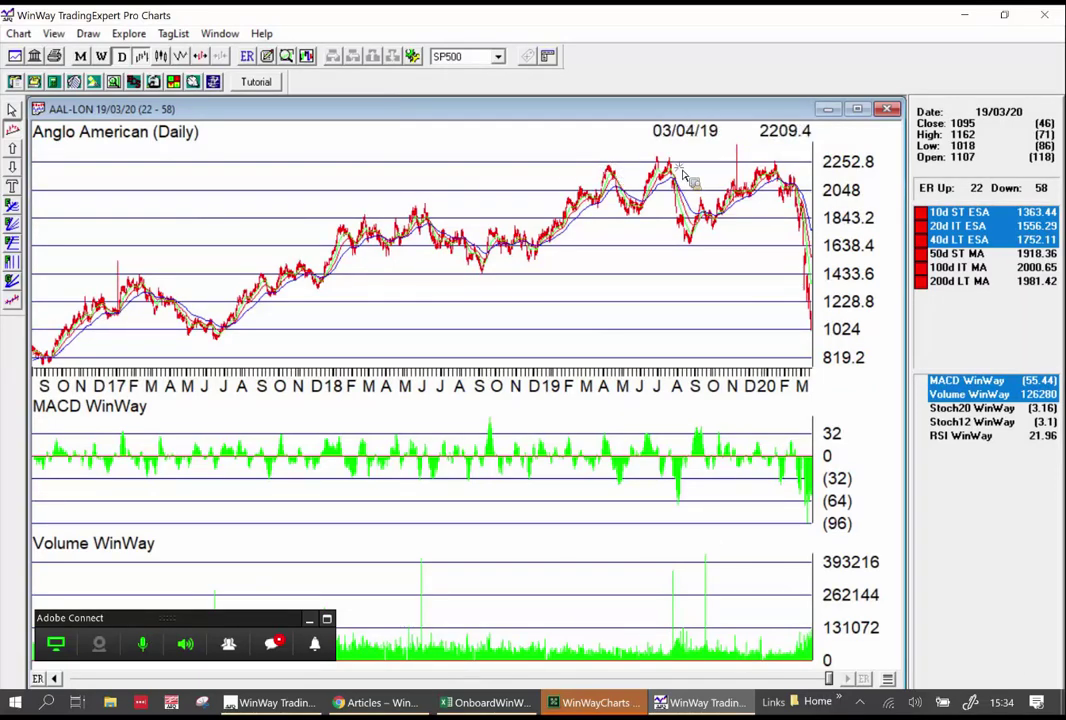
Drag a trendline from the April 2019 high across the July 2019 high near 2253.
{"action": "mouse_move", "coordinate": [607, 162]}
{"action": "left_mouse_down"}
{"action": "mouse_move", "coordinate": [688, 170]}
{"action": "mouse_move", "coordinate": [676, 160]}
{"action": "left_mouse_up"}
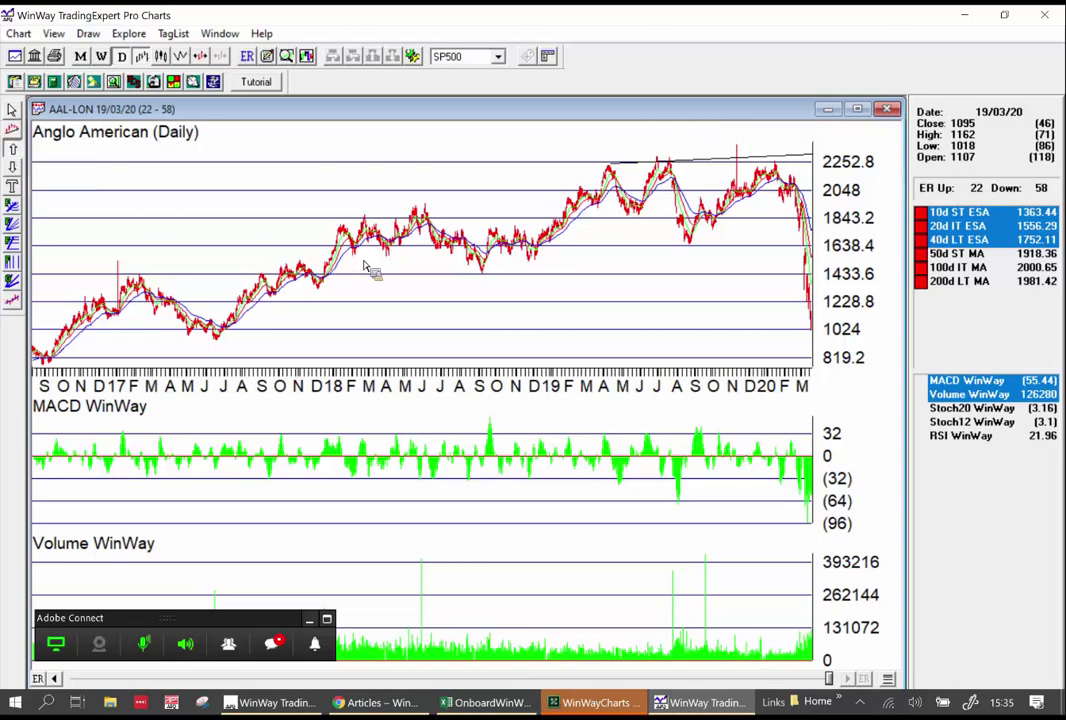
Place an up arrow under the late-2018 low and a down arrow over the July 2019 peak.
{"action": "left_click", "coordinate": [535, 275]}
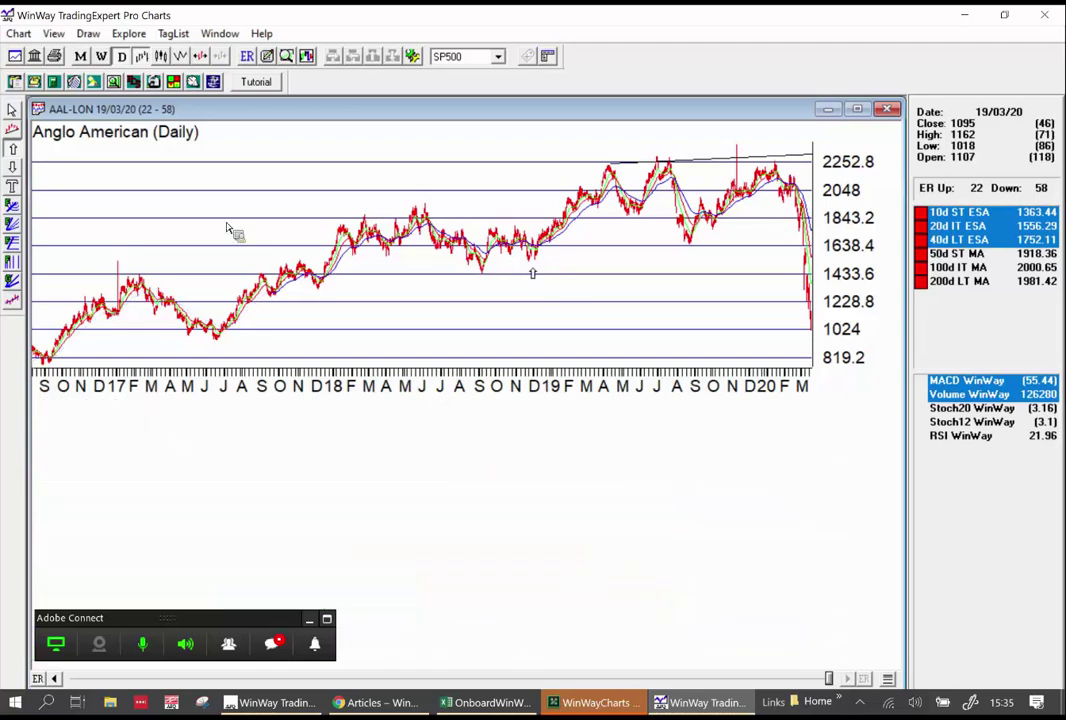
{"action": "left_click", "coordinate": [18, 168]}
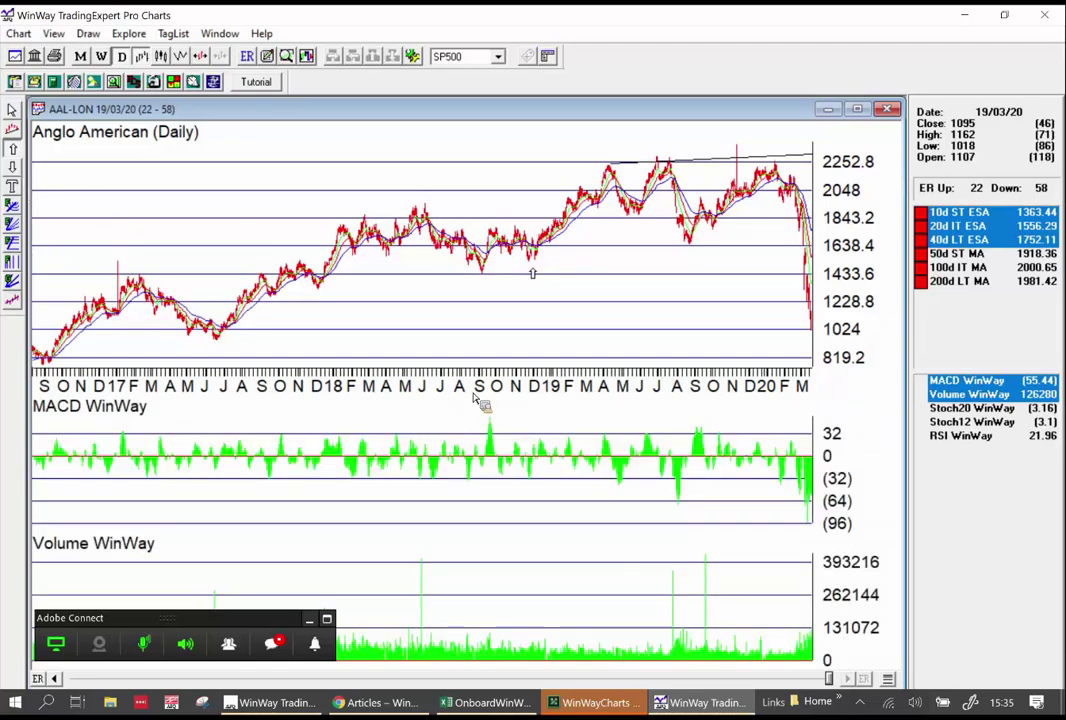
{"action": "left_click", "coordinate": [672, 158]}
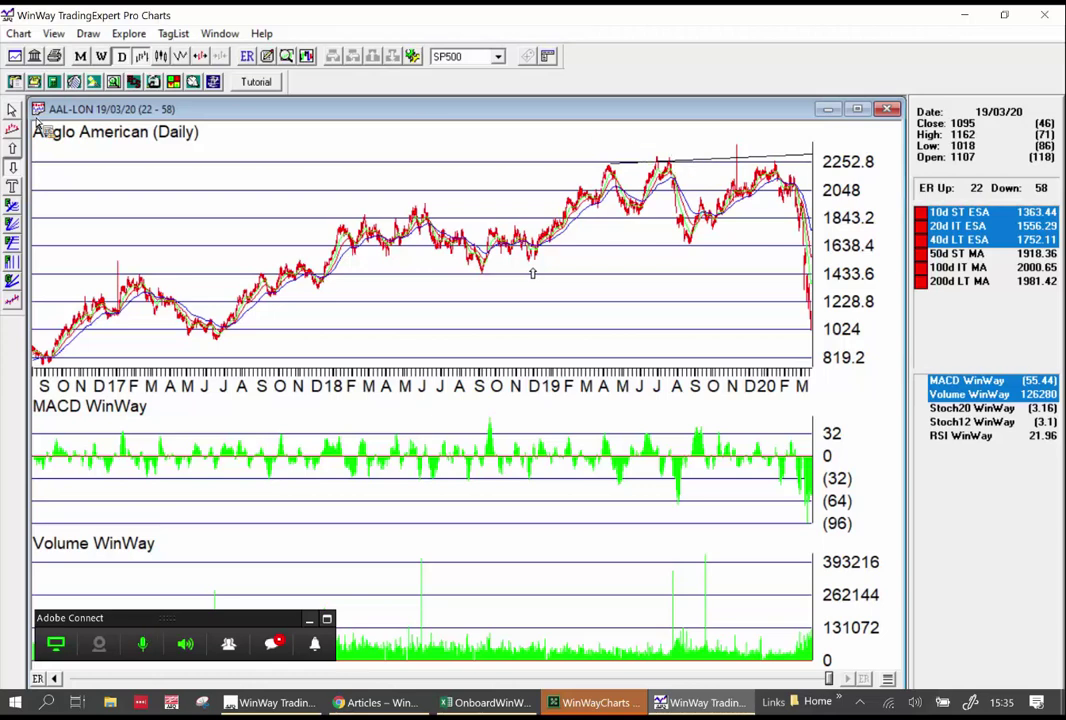
Add the text label 'down here' beside the 2019 decline.
{"action": "left_click", "coordinate": [12, 187]}
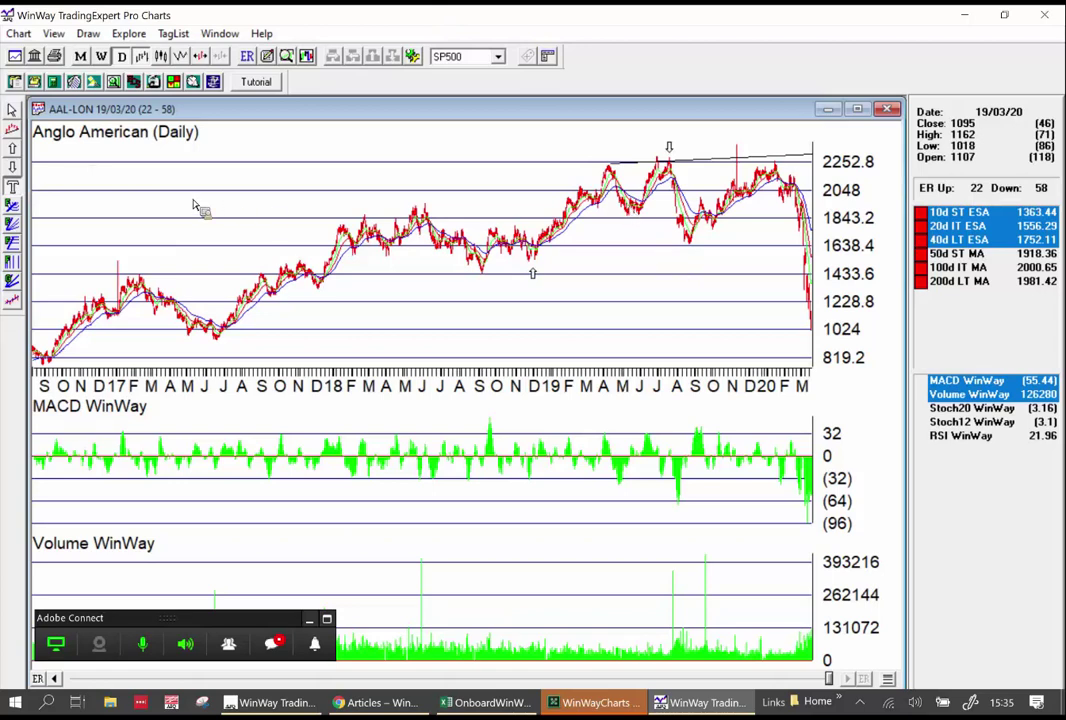
{"action": "left_click", "coordinate": [667, 262]}
{"action": "type", "text": "down here"}
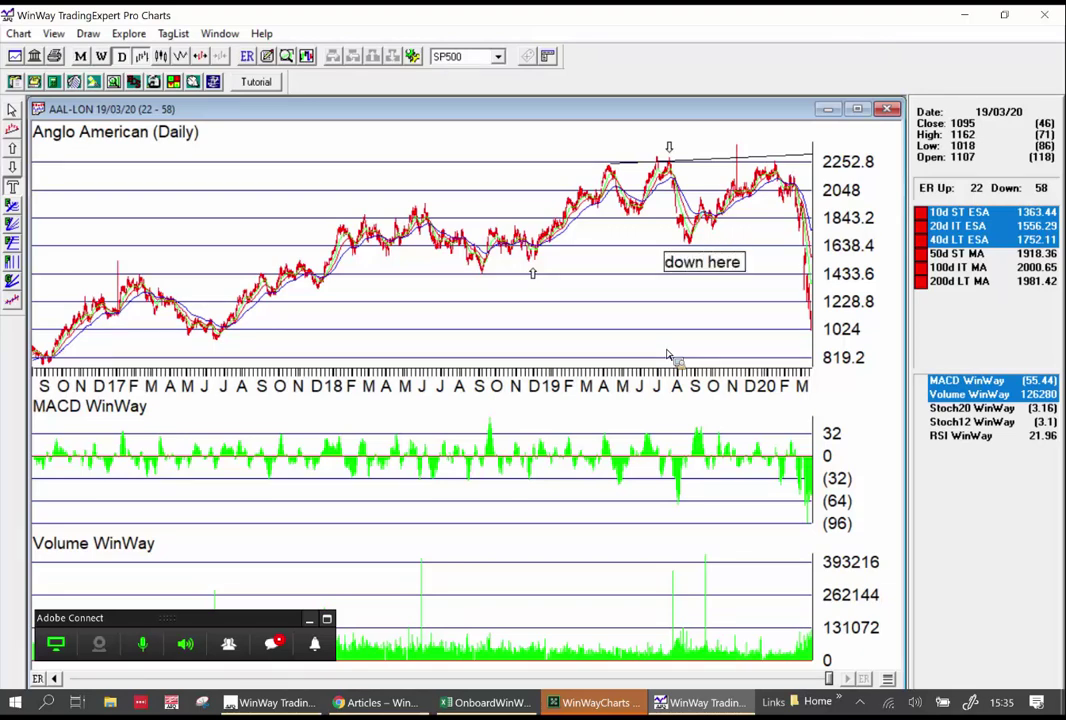
{"action": "left_click", "coordinate": [670, 356]}
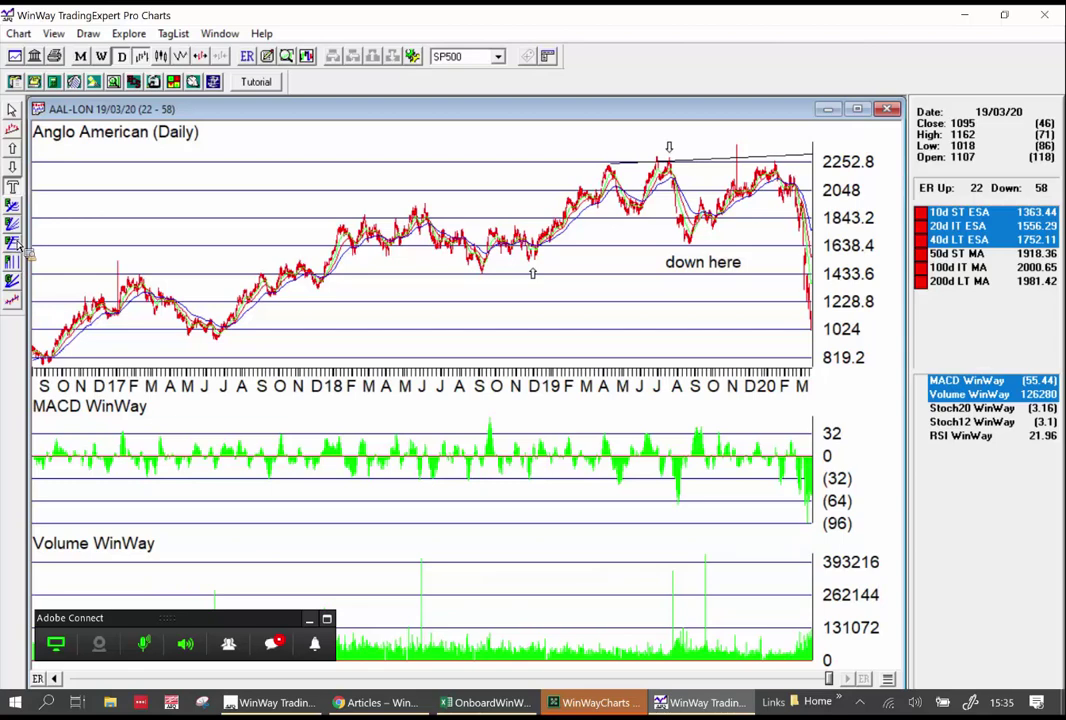
Draw Fibonacci retracement levels from the January 2017 low to the early-2018 high.
{"action": "left_click", "coordinate": [14, 243]}
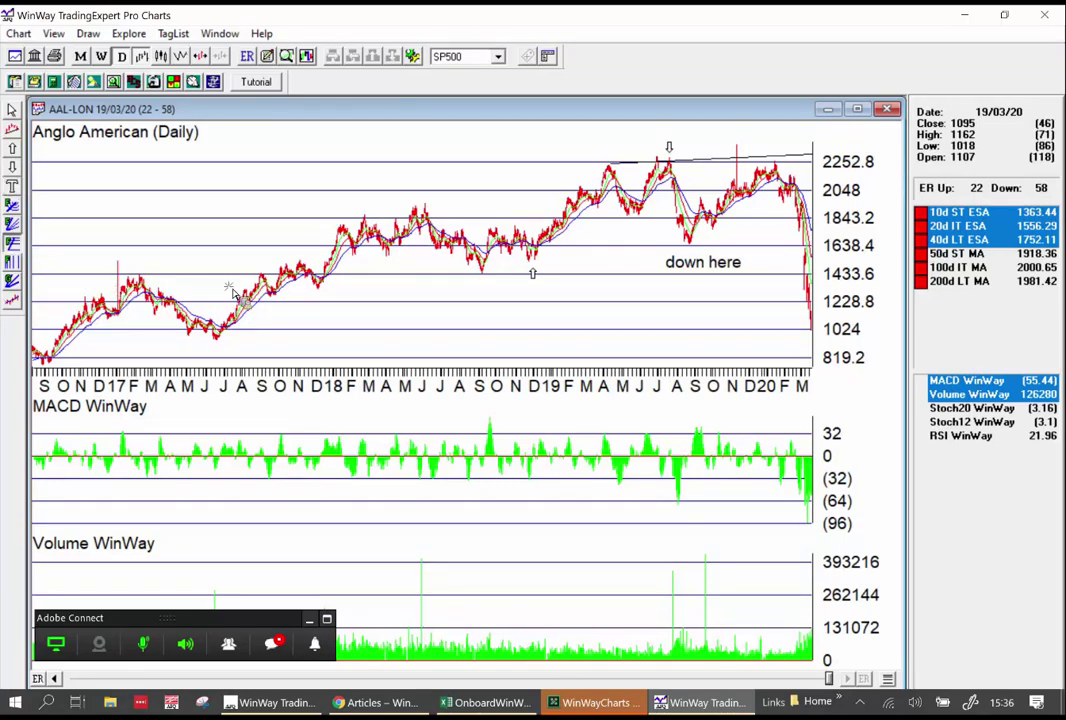
{"action": "mouse_move", "coordinate": [118, 284]}
{"action": "left_mouse_down"}
{"action": "mouse_move", "coordinate": [297, 256]}
{"action": "mouse_move", "coordinate": [378, 310]}
{"action": "left_mouse_up"}
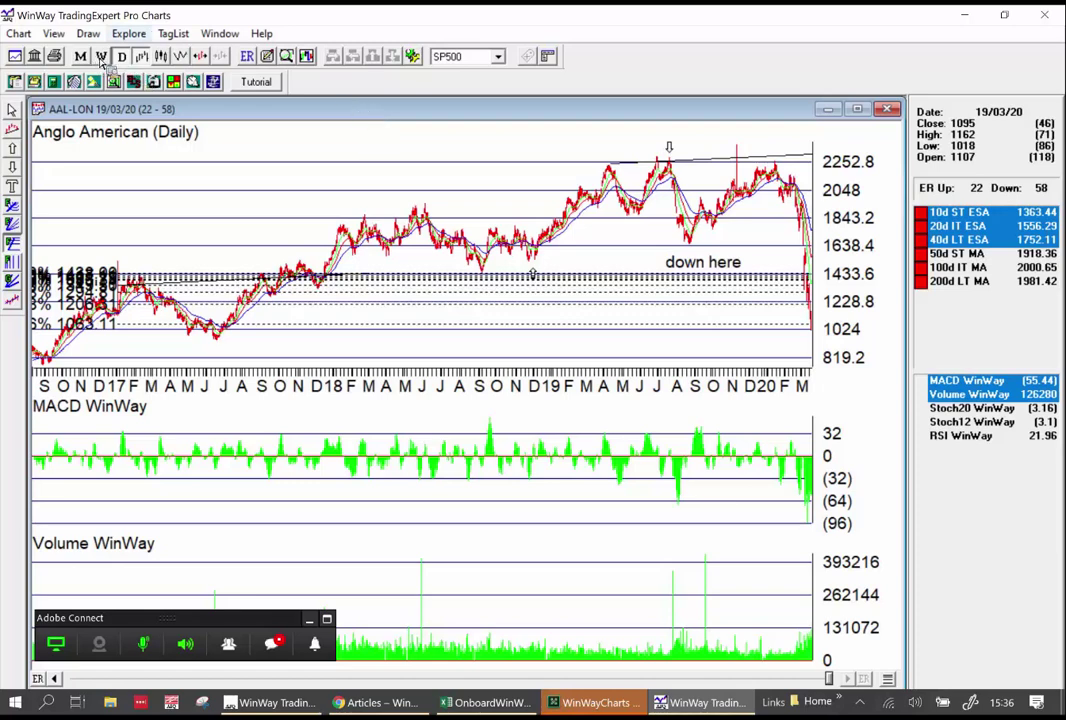
Open Help > Index and browse the AIQ Charts contents topics, returning to the top.
{"action": "left_click", "coordinate": [263, 33]}
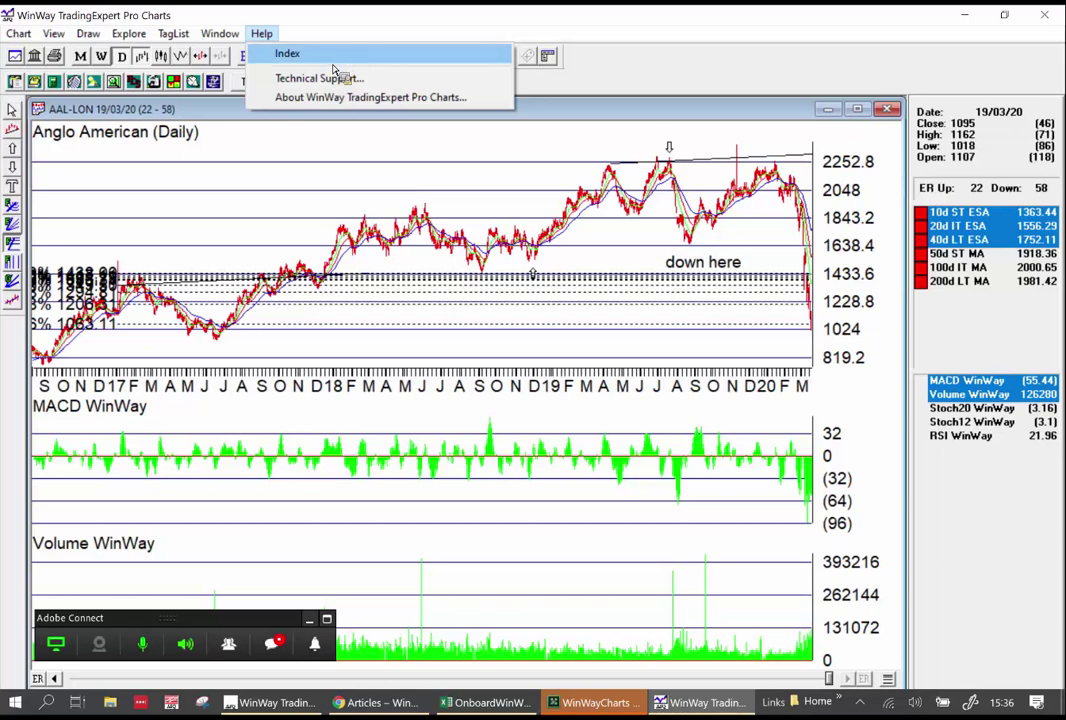
{"action": "left_click", "coordinate": [334, 60]}
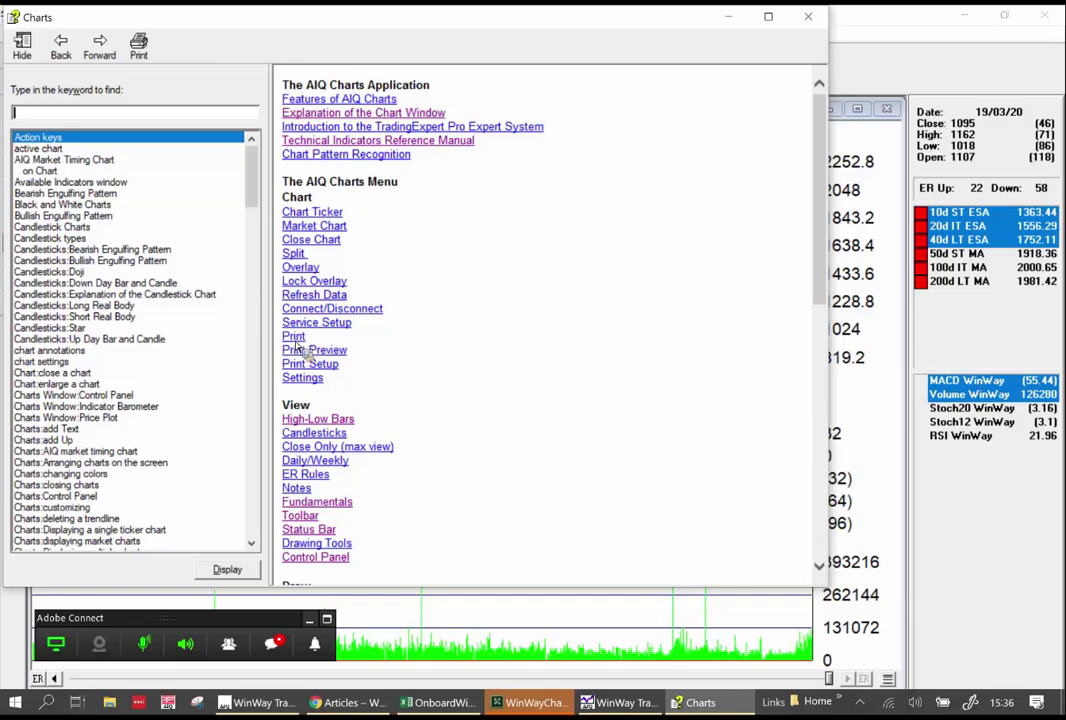
{"action": "scroll", "coordinate": [300, 345], "scroll_direction": "down", "scroll_amount": 2}
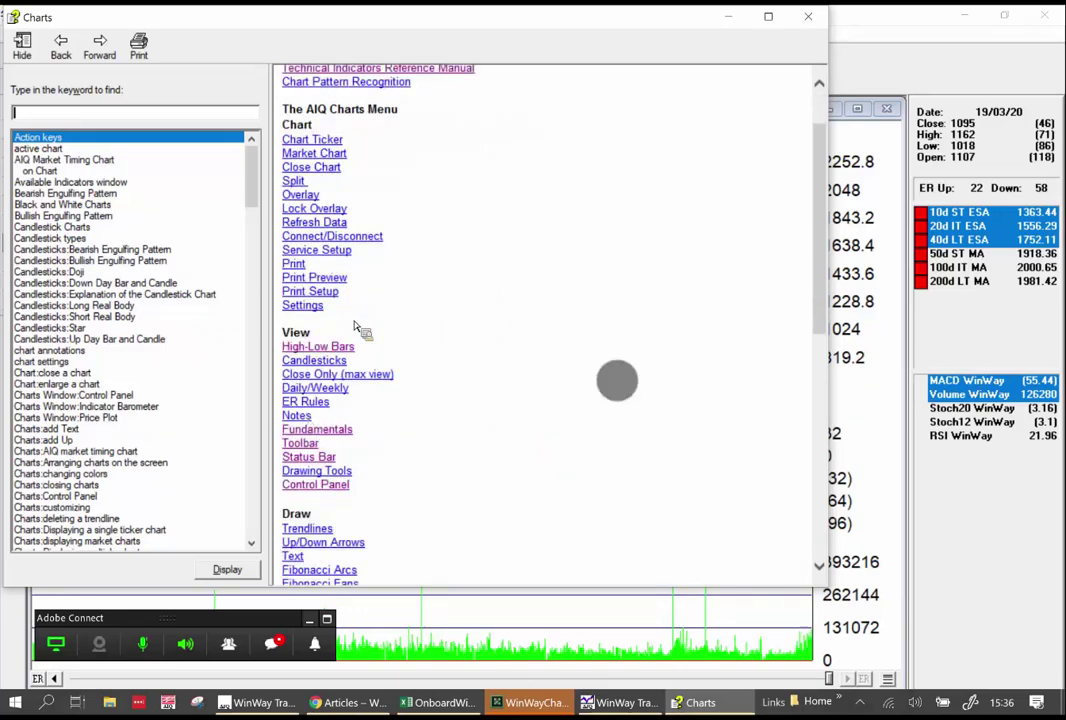
{"action": "scroll", "coordinate": [356, 327], "scroll_direction": "down", "scroll_amount": 5}
{"action": "scroll", "coordinate": [368, 398], "scroll_direction": "down", "scroll_amount": 1}
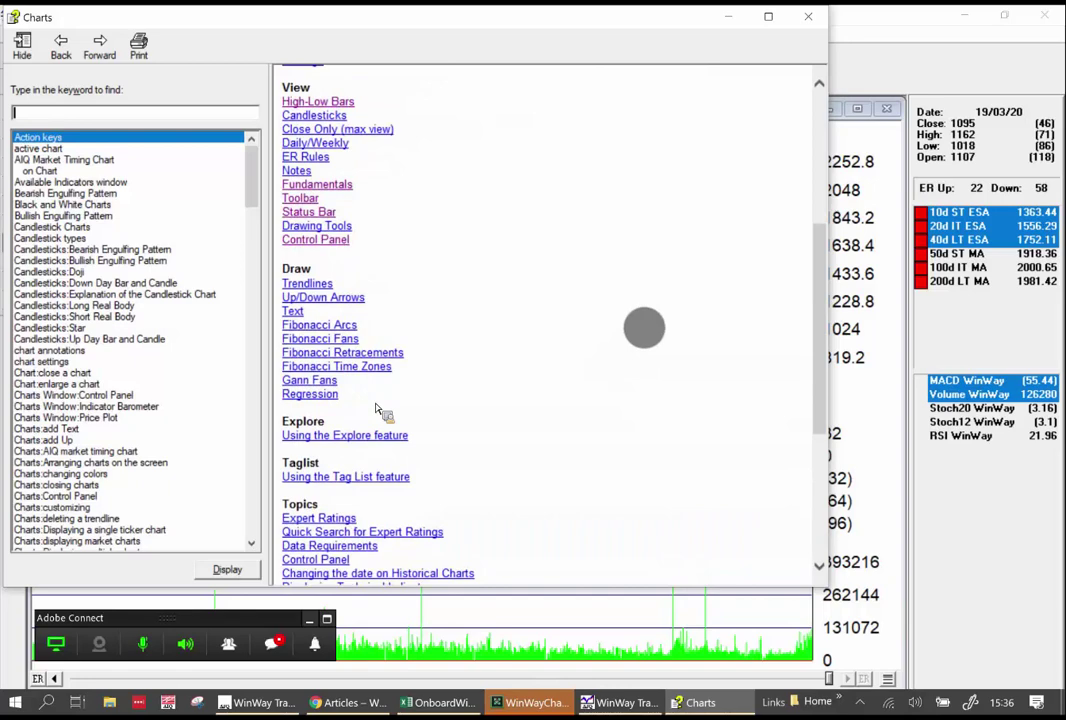
{"action": "scroll", "coordinate": [378, 408], "scroll_direction": "down", "scroll_amount": 3}
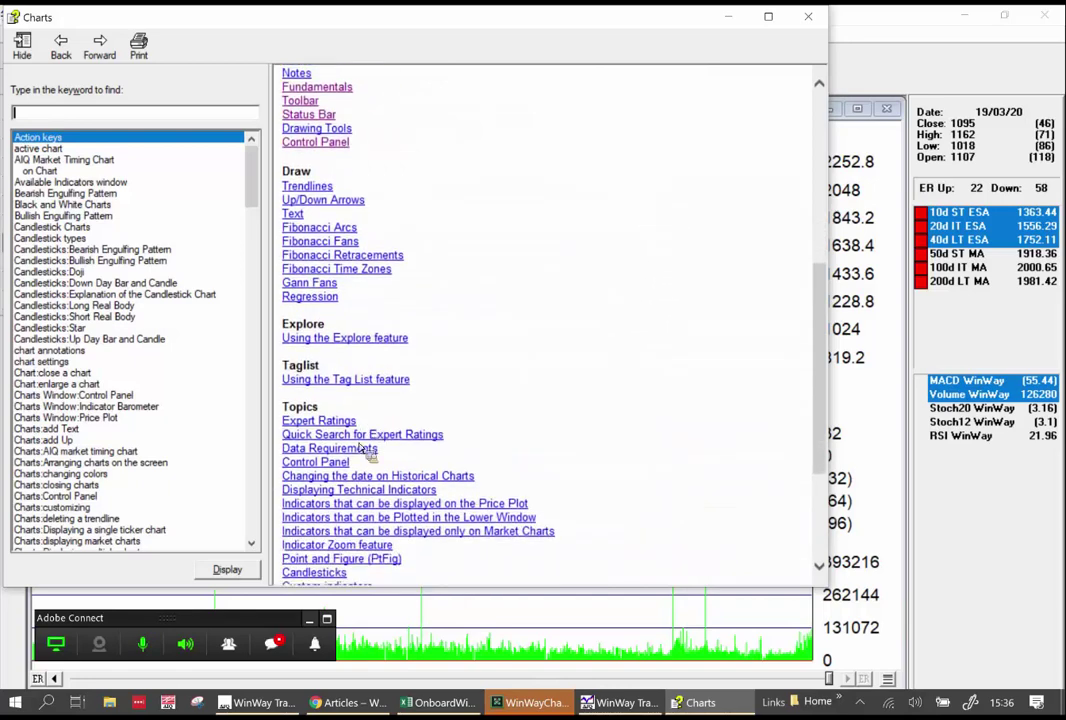
{"action": "scroll", "coordinate": [357, 480], "scroll_direction": "down", "scroll_amount": 2}
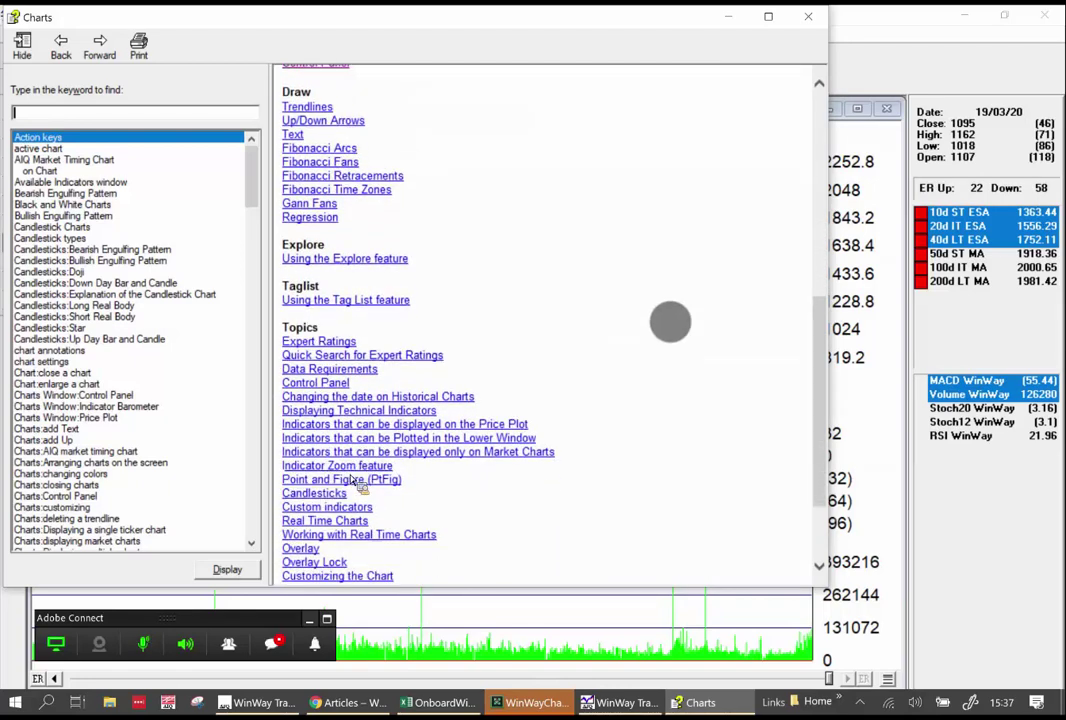
{"action": "scroll", "coordinate": [360, 485], "scroll_direction": "down", "scroll_amount": 3}
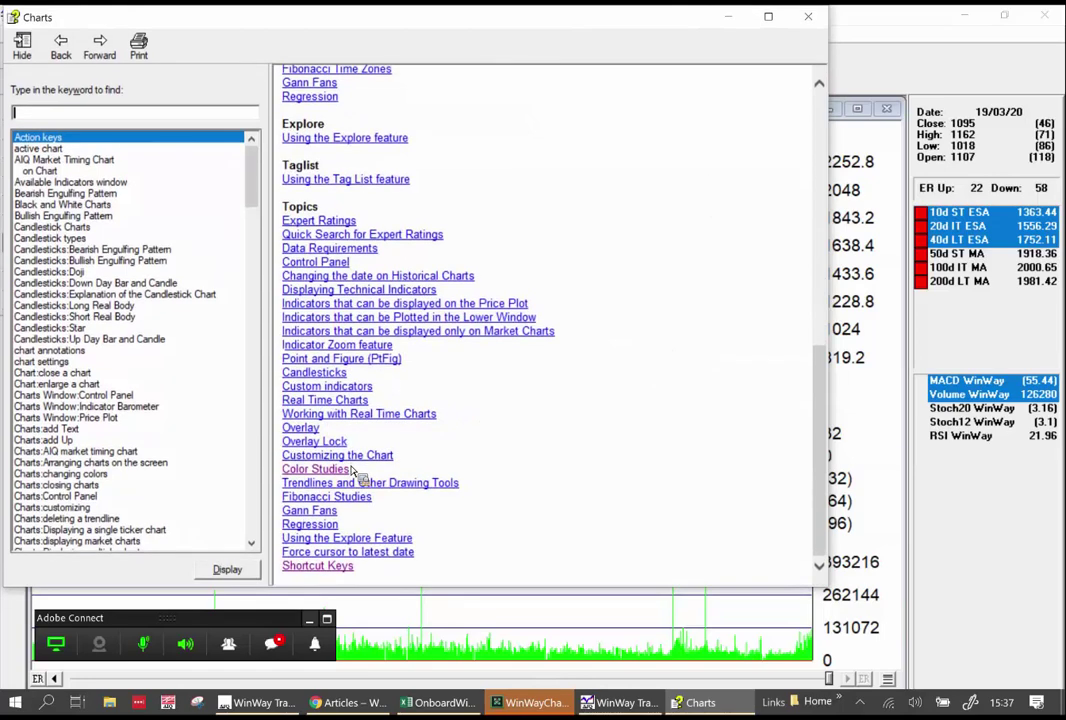
{"action": "scroll", "coordinate": [352, 470], "scroll_direction": "up", "scroll_amount": 11}
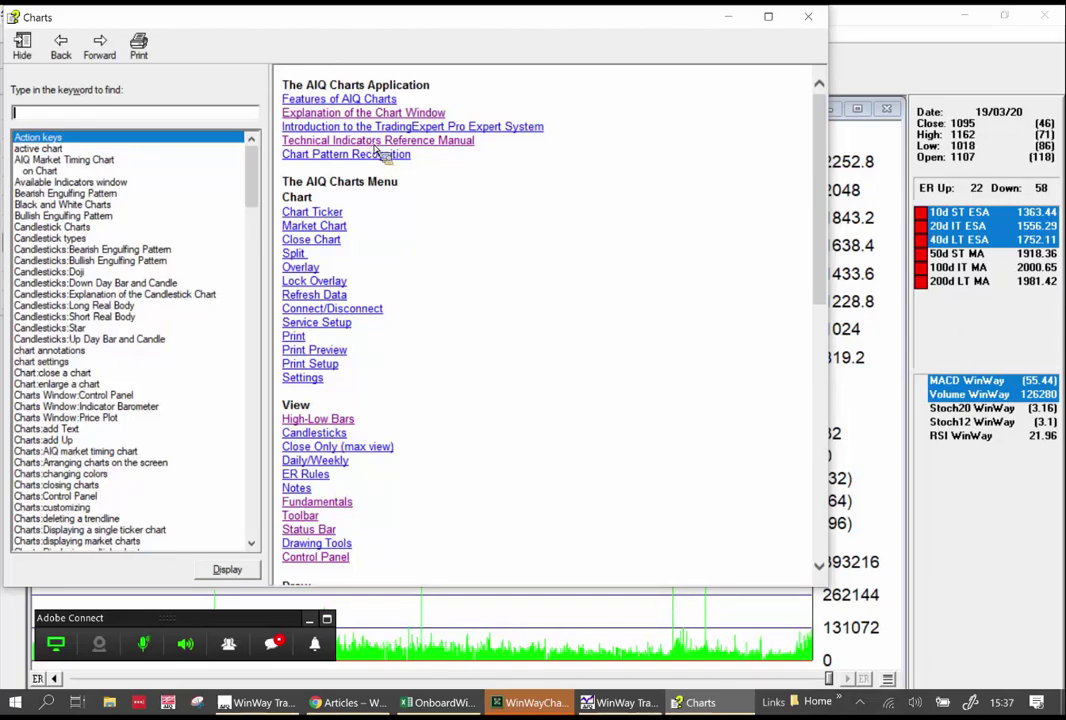
{"action": "left_click", "coordinate": [377, 142]}
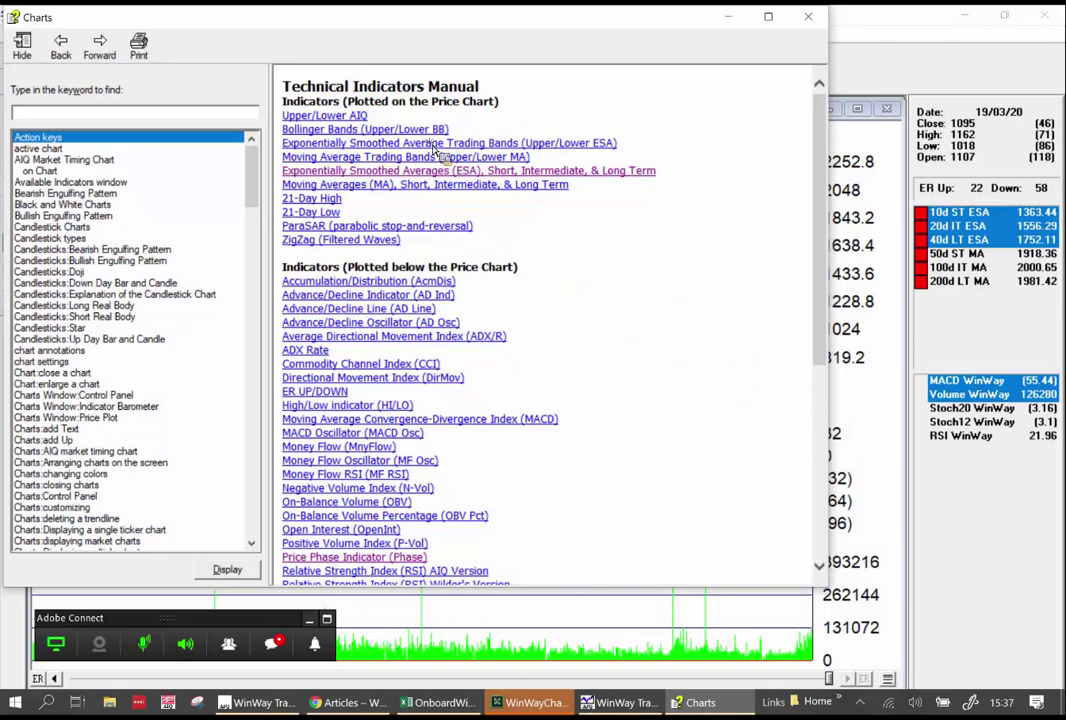
{"action": "left_click", "coordinate": [436, 144]}
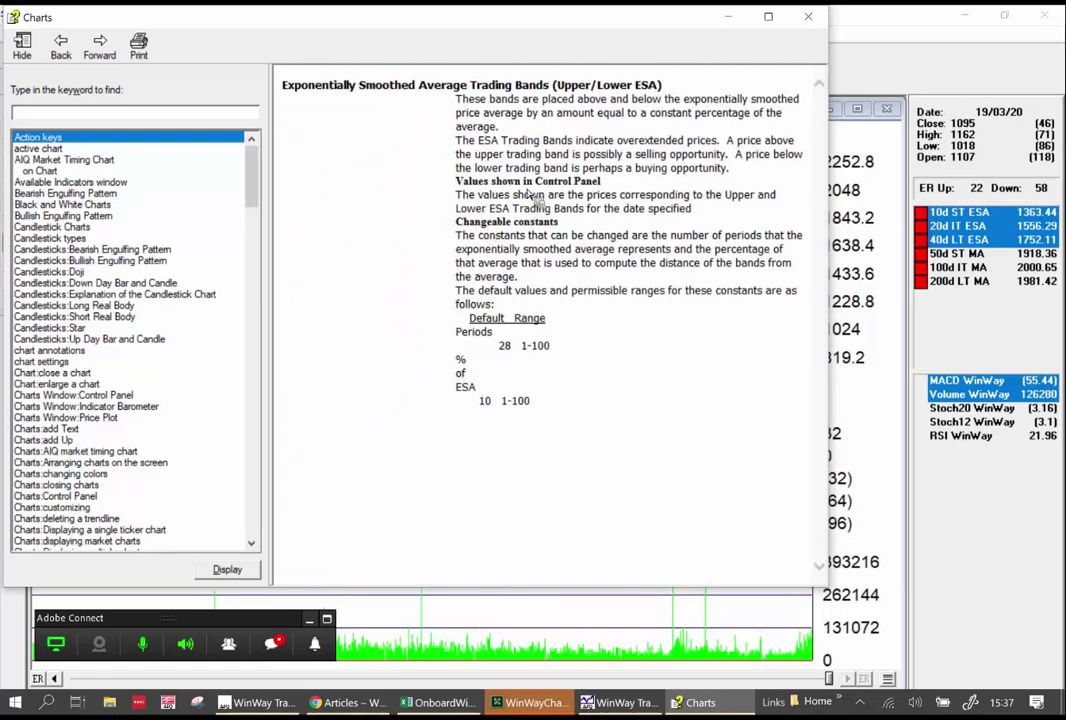
{"action": "left_click", "coordinate": [809, 17]}
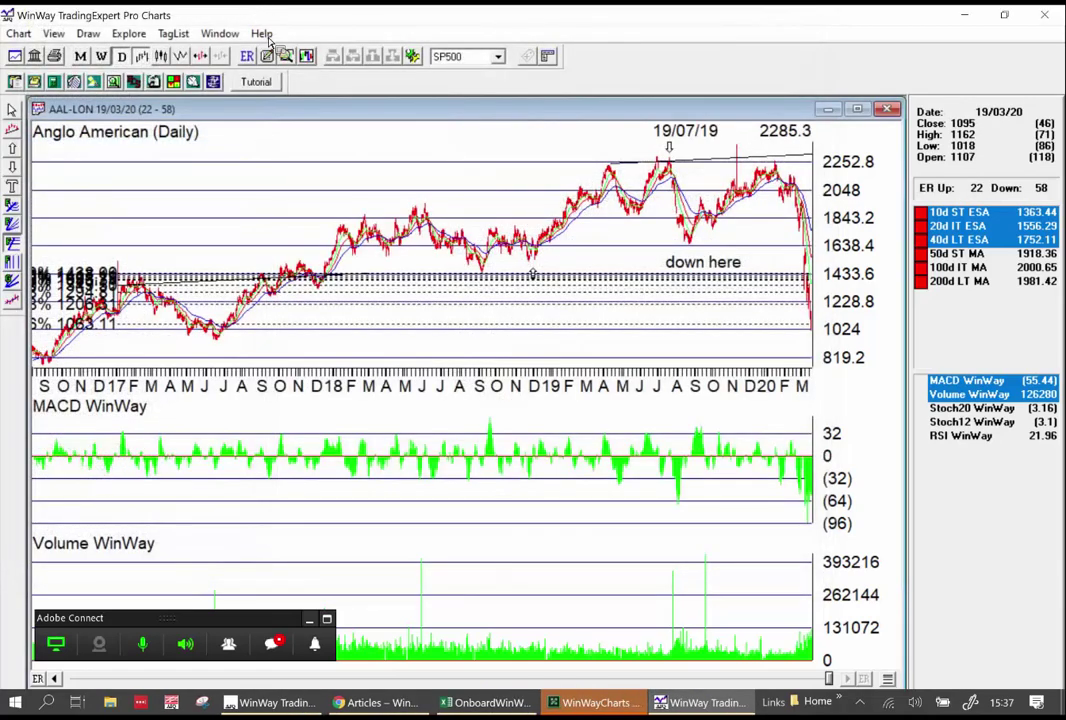
{"action": "left_click", "coordinate": [262, 34]}
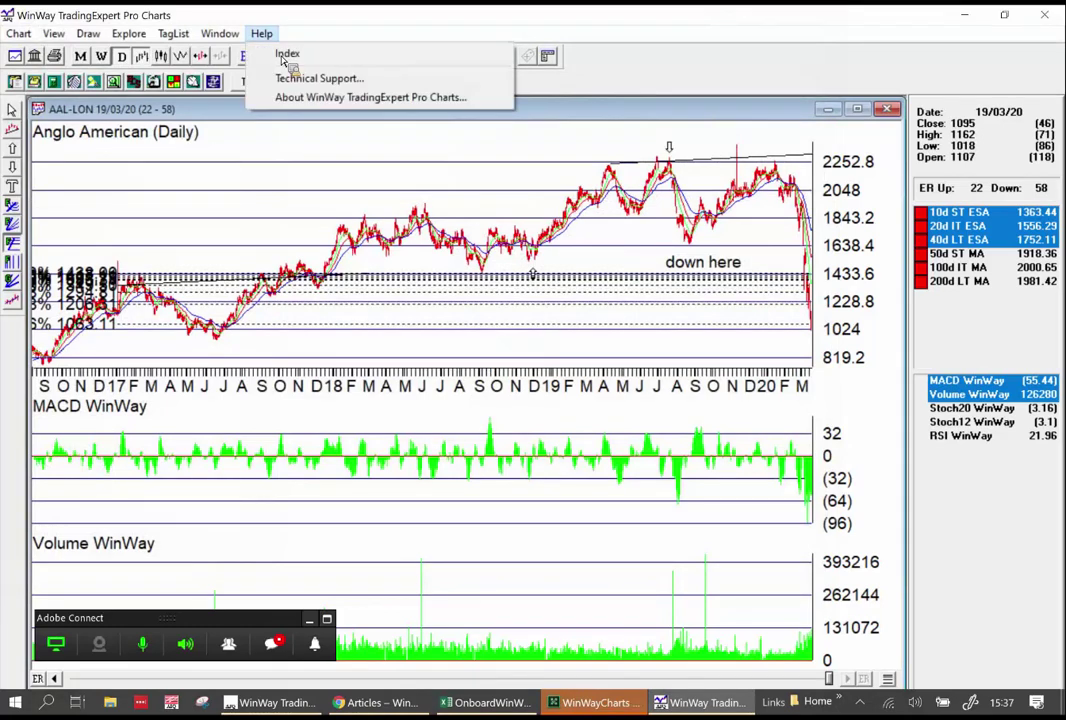
{"action": "left_click", "coordinate": [288, 55]}
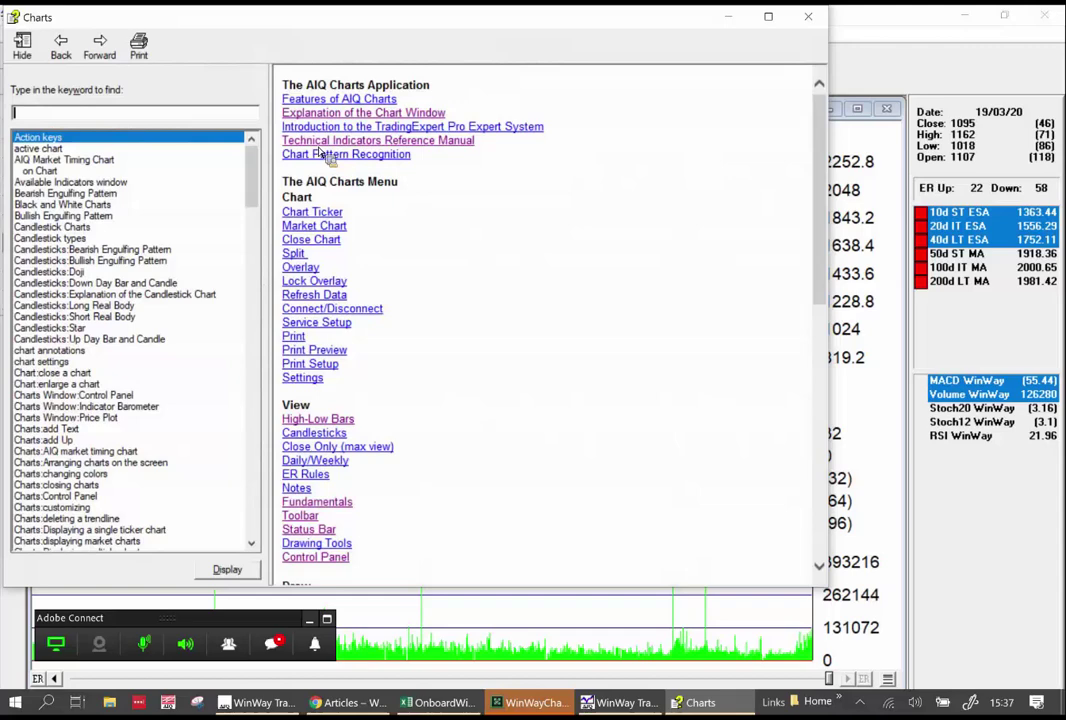
{"action": "left_click", "coordinate": [317, 141]}
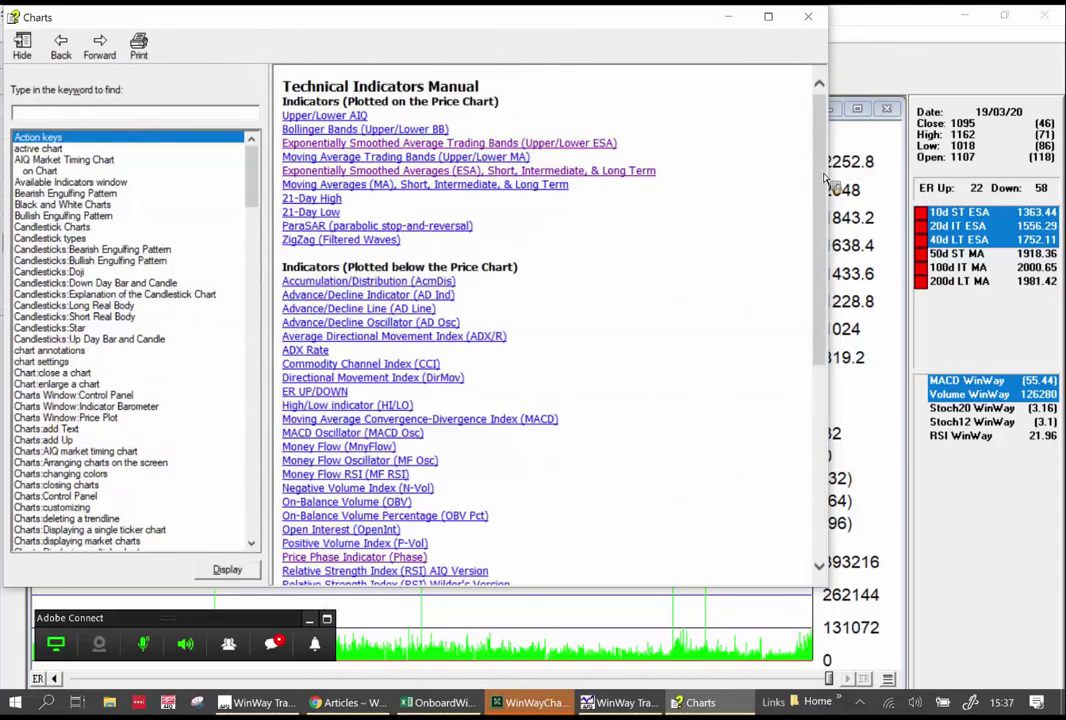
{"action": "left_click_drag", "start_coordinate": [826, 200], "coordinate": [826, 222]}
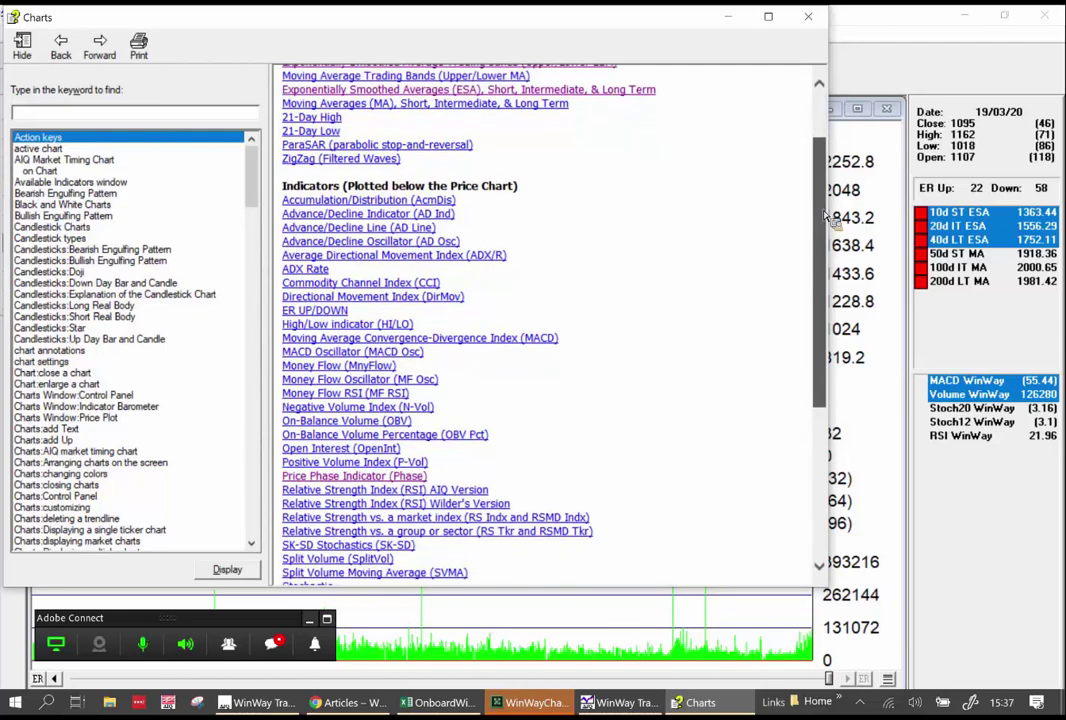
{"action": "scroll", "coordinate": [826, 210], "scroll_direction": "up", "scroll_amount": 1}
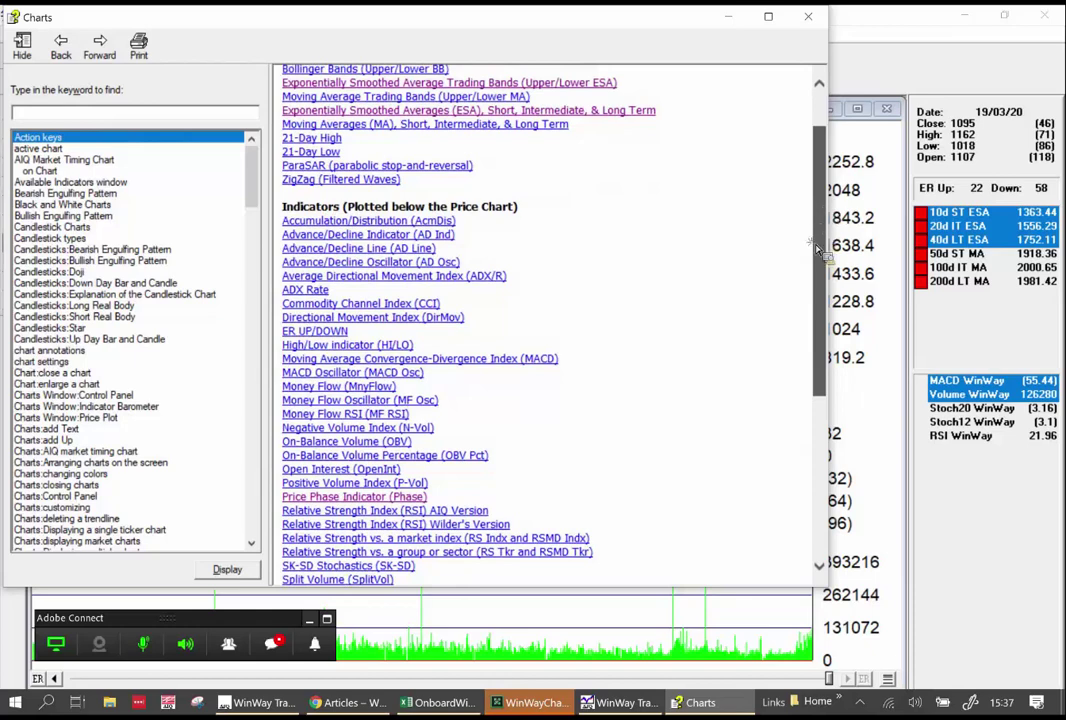
{"action": "scroll", "coordinate": [818, 285], "scroll_direction": "down", "scroll_amount": 2}
{"action": "scroll", "coordinate": [818, 310], "scroll_direction": "down", "scroll_amount": 6}
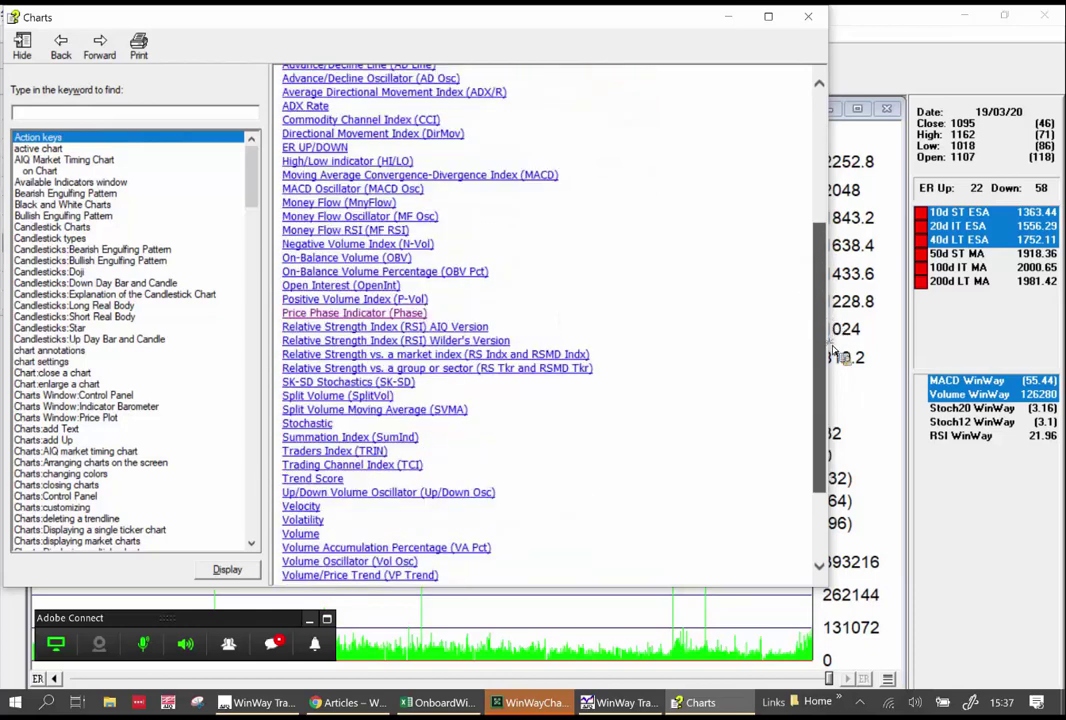
{"action": "scroll", "coordinate": [838, 383], "scroll_direction": "down", "scroll_amount": 3}
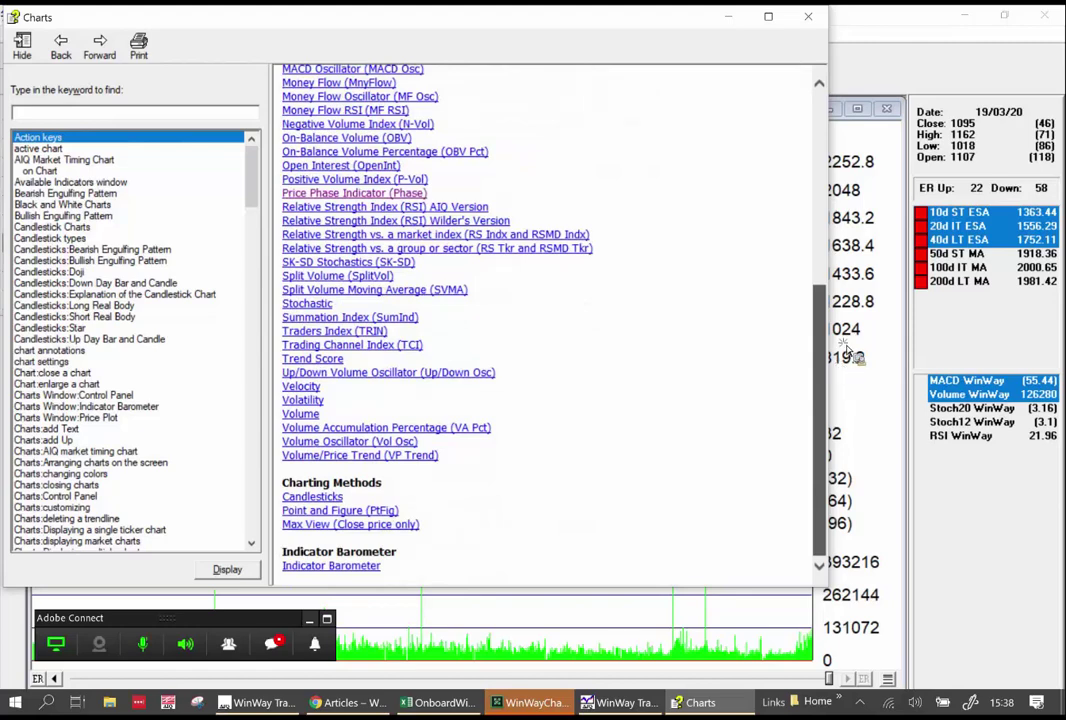
{"action": "scroll", "coordinate": [730, 165], "scroll_direction": "up", "scroll_amount": 7}
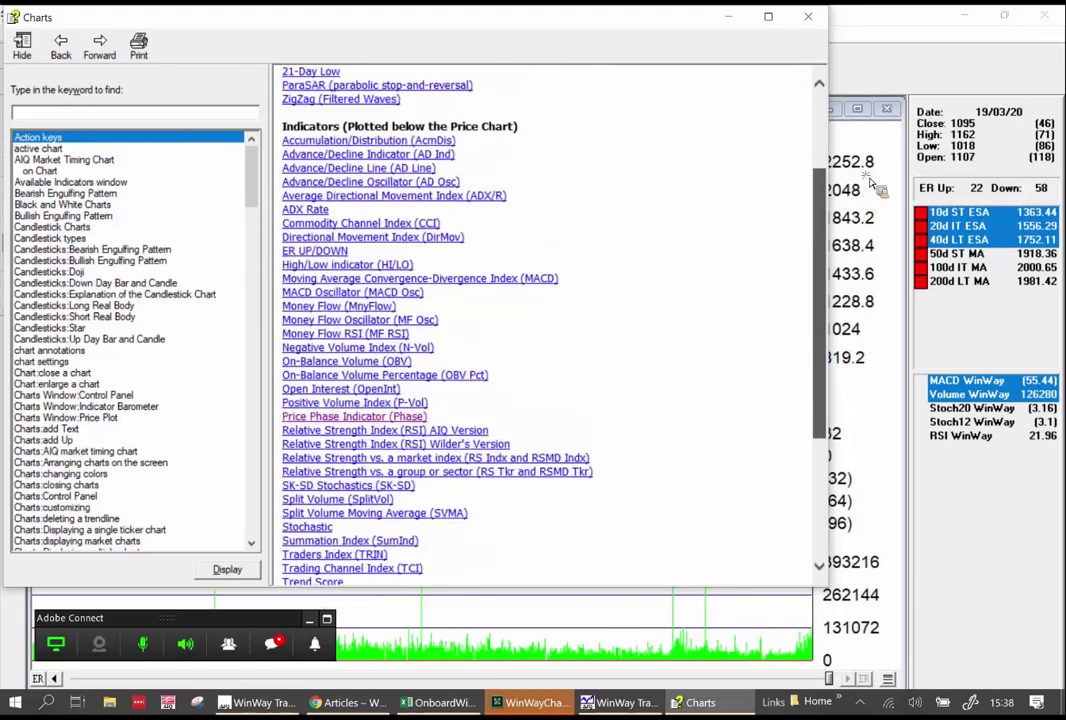
{"action": "scroll", "coordinate": [295, 108], "scroll_direction": "up", "scroll_amount": 5}
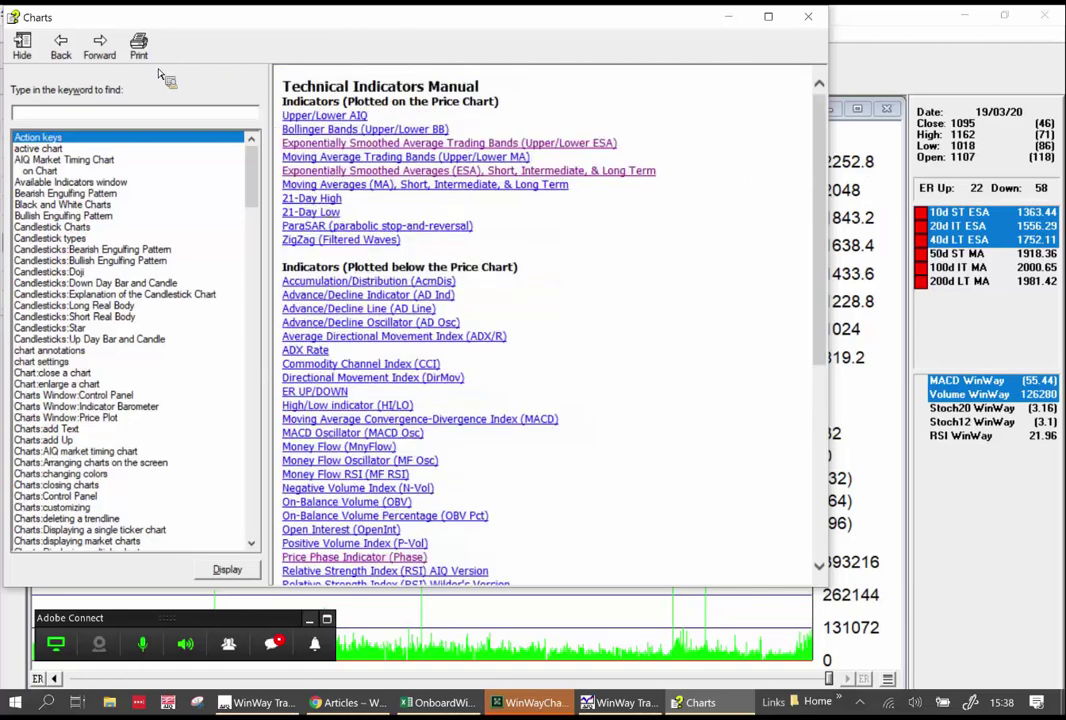
{"action": "left_click", "coordinate": [62, 62]}
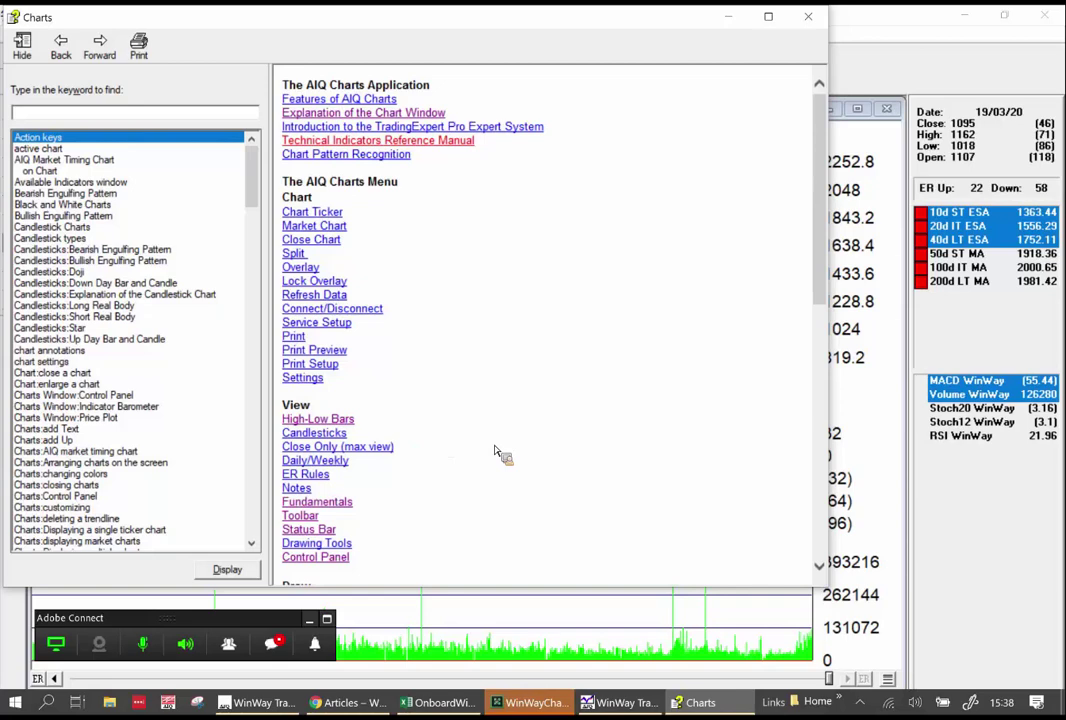
Scroll to the Draw section and open the Fibonacci Arcs help topic.
{"action": "scroll", "coordinate": [329, 478], "scroll_direction": "down", "scroll_amount": 5}
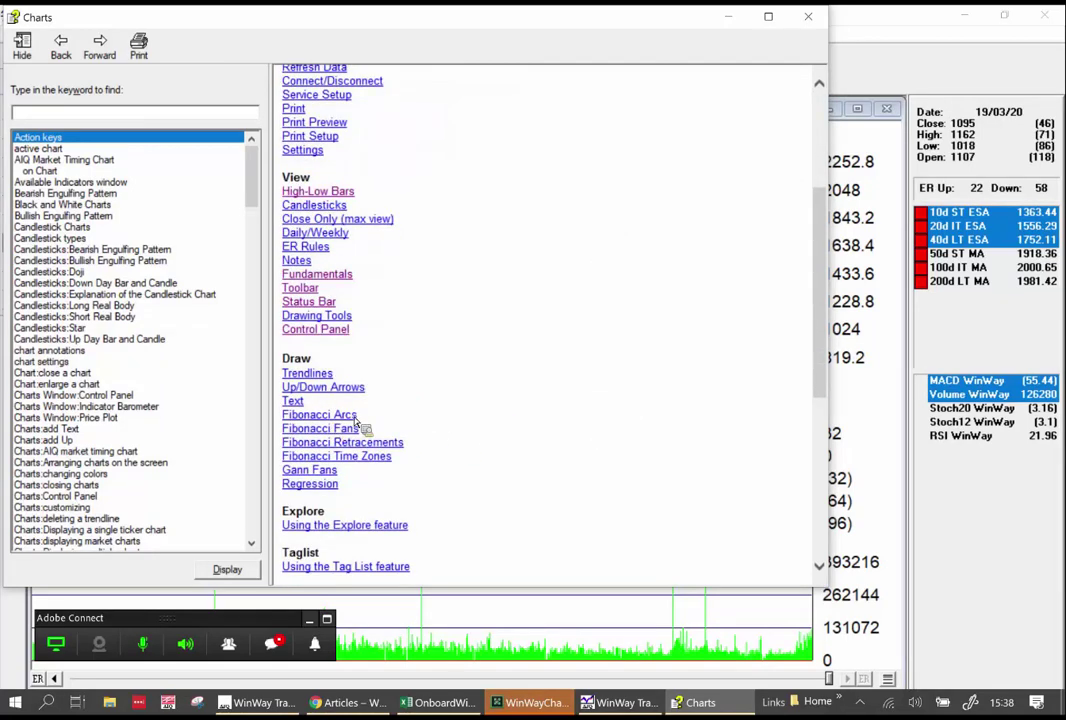
{"action": "left_click", "coordinate": [355, 418]}
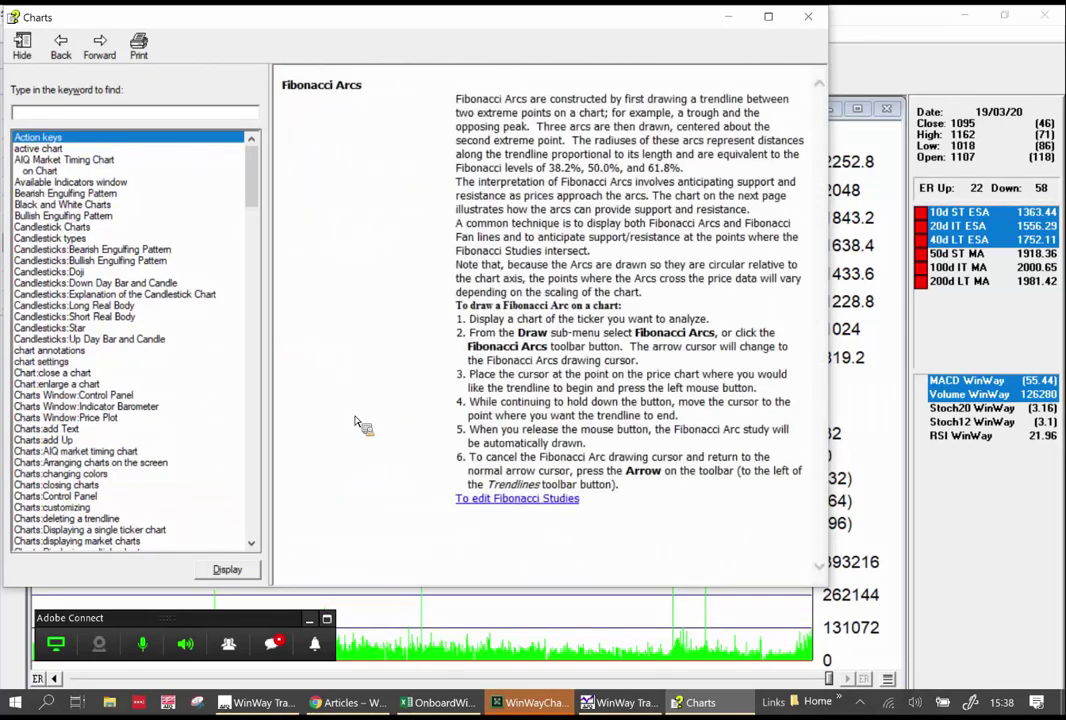
Close the help, dismiss the welcome message, and reopen the Anglo American chart via CHARTS.
{"action": "left_click", "coordinate": [810, 17]}
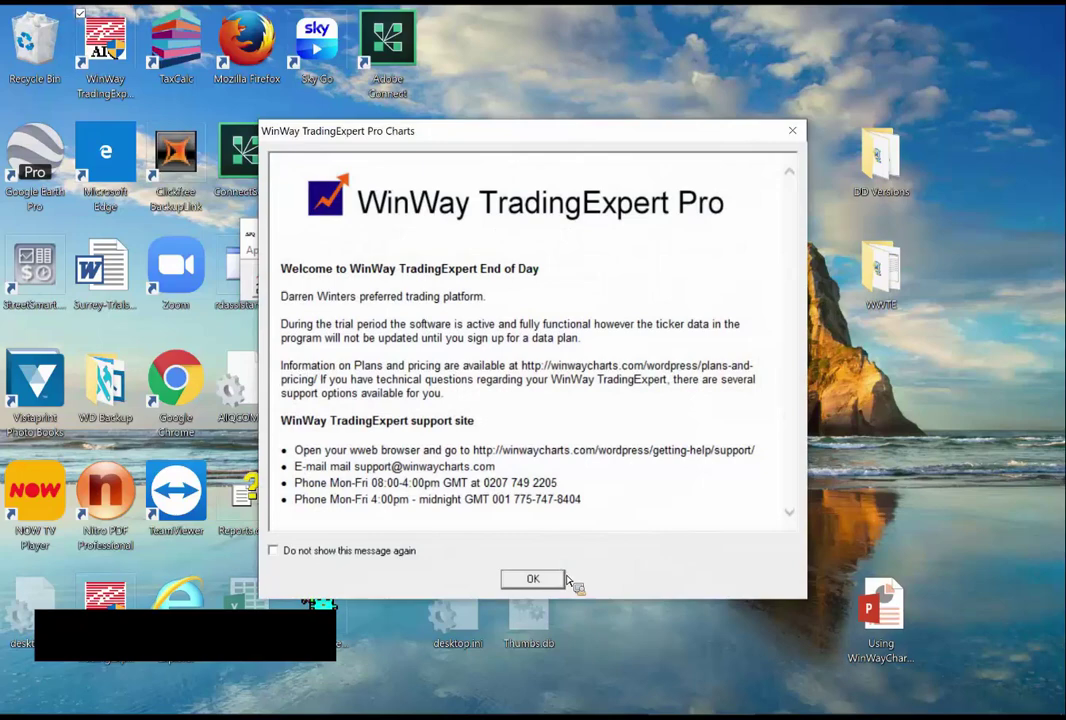
{"action": "left_click", "coordinate": [533, 579]}
{"action": "left_click", "coordinate": [270, 280]}
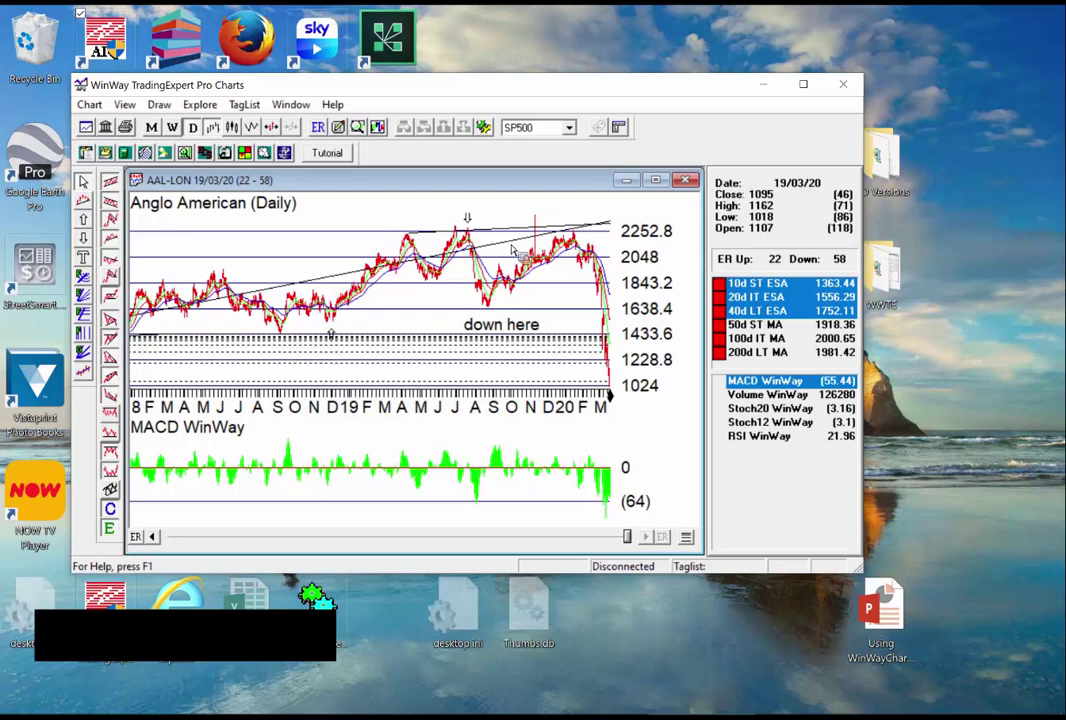
Bring up the context menu of the trendline on the AAL-LON chart.
{"action": "right_click", "coordinate": [515, 248]}
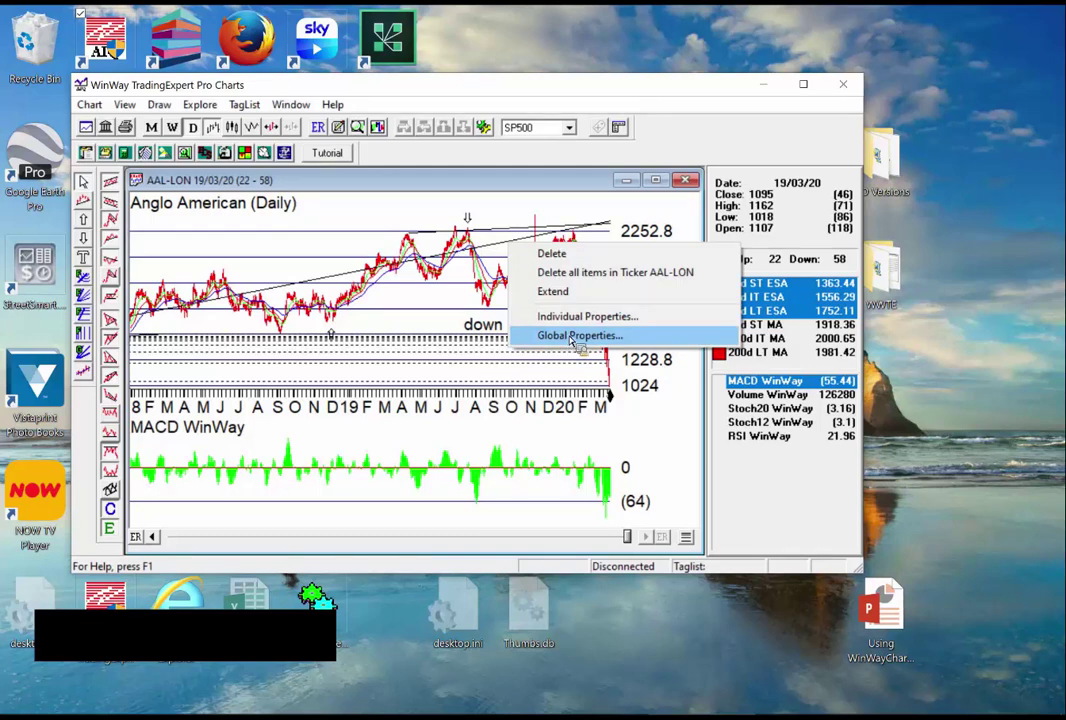
Delete all items in Ticker AAL-LON and maximize the chart window.
{"action": "left_click", "coordinate": [562, 272]}
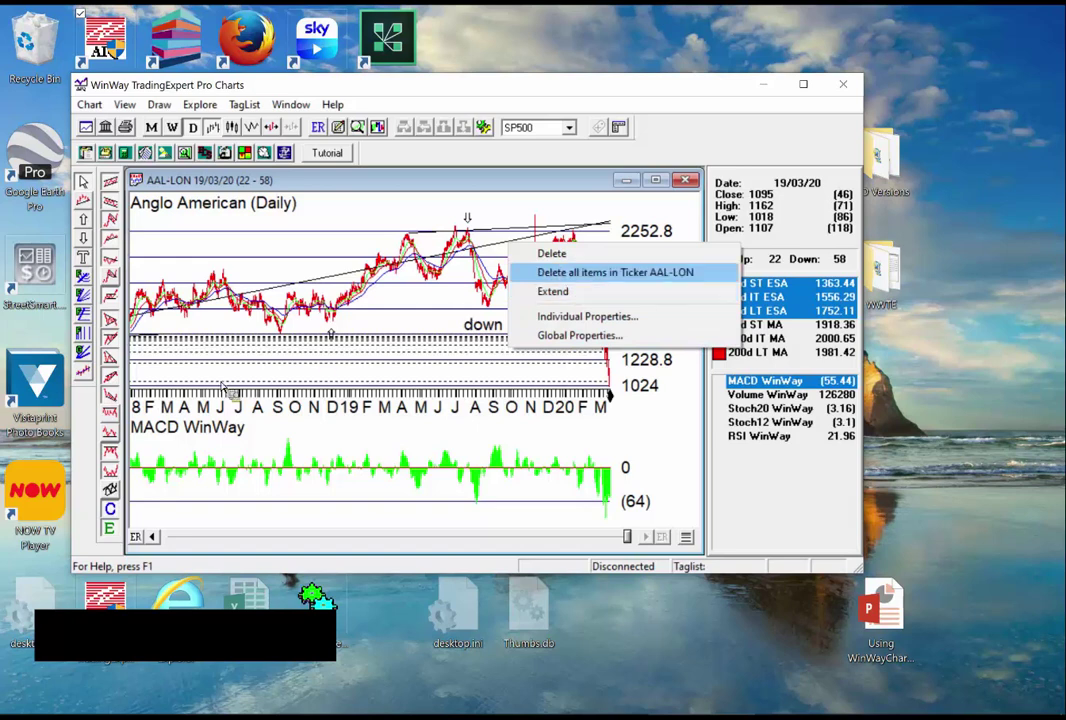
{"action": "left_click", "coordinate": [86, 373]}
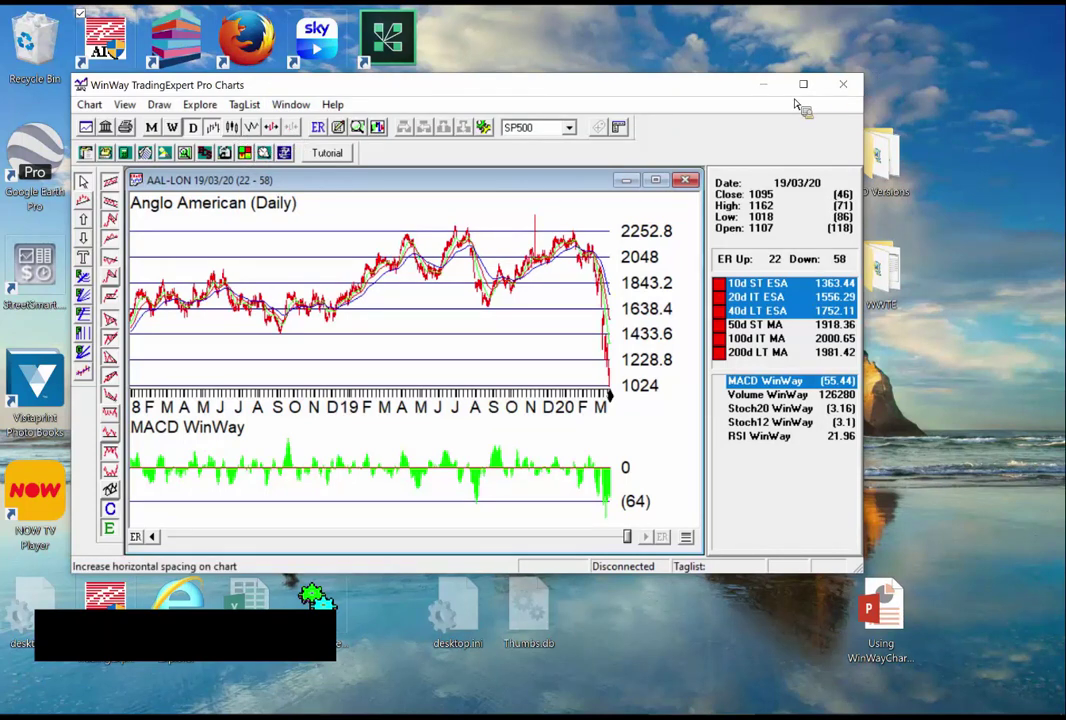
{"action": "double_click", "coordinate": [152, 84]}
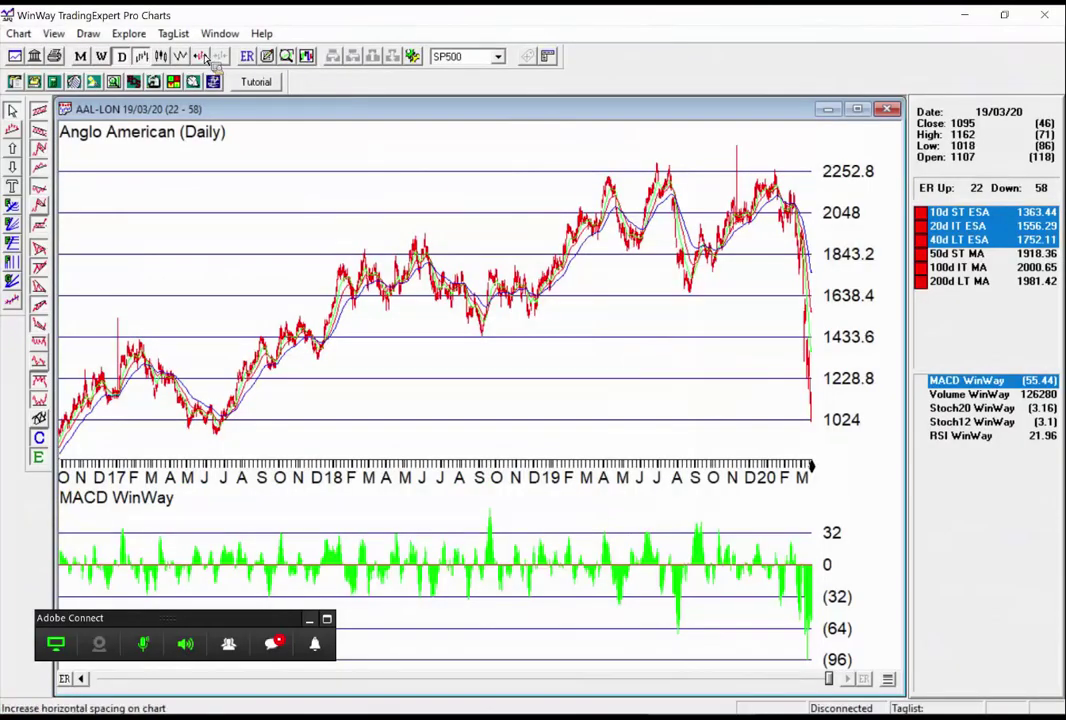
Adjust the horizontal bar spacing so the chart spans late 2016 through March 2020.
{"action": "left_click", "coordinate": [205, 58]}
{"action": "left_click", "coordinate": [206, 58]}
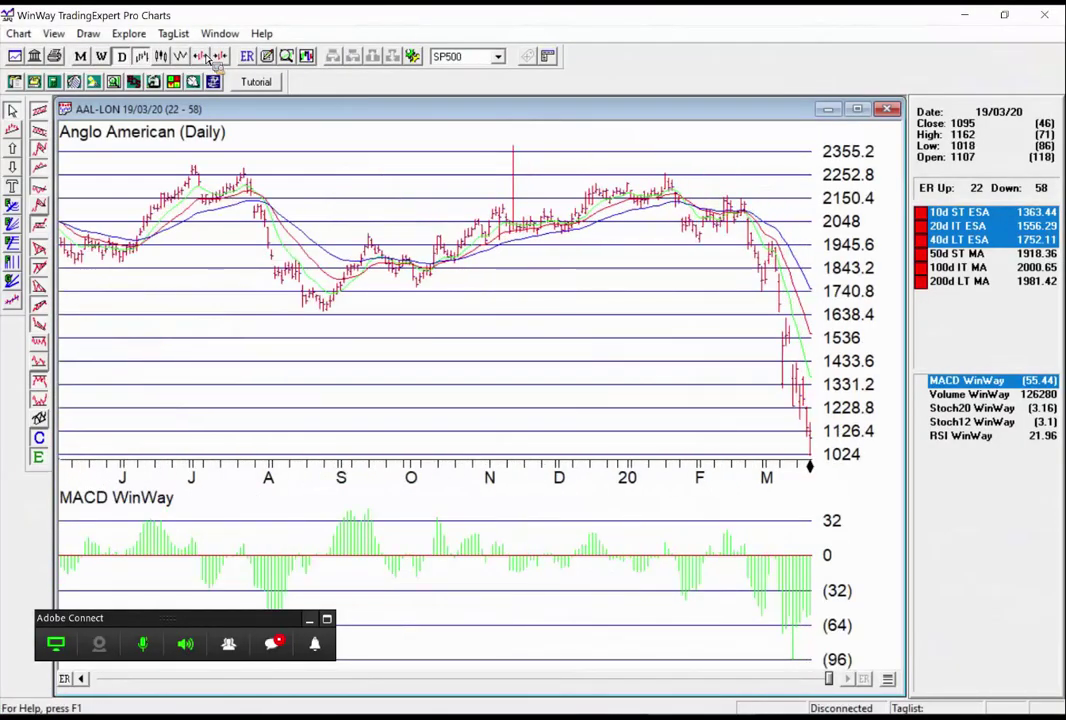
{"action": "left_click", "coordinate": [210, 59]}
{"action": "left_click", "coordinate": [210, 59]}
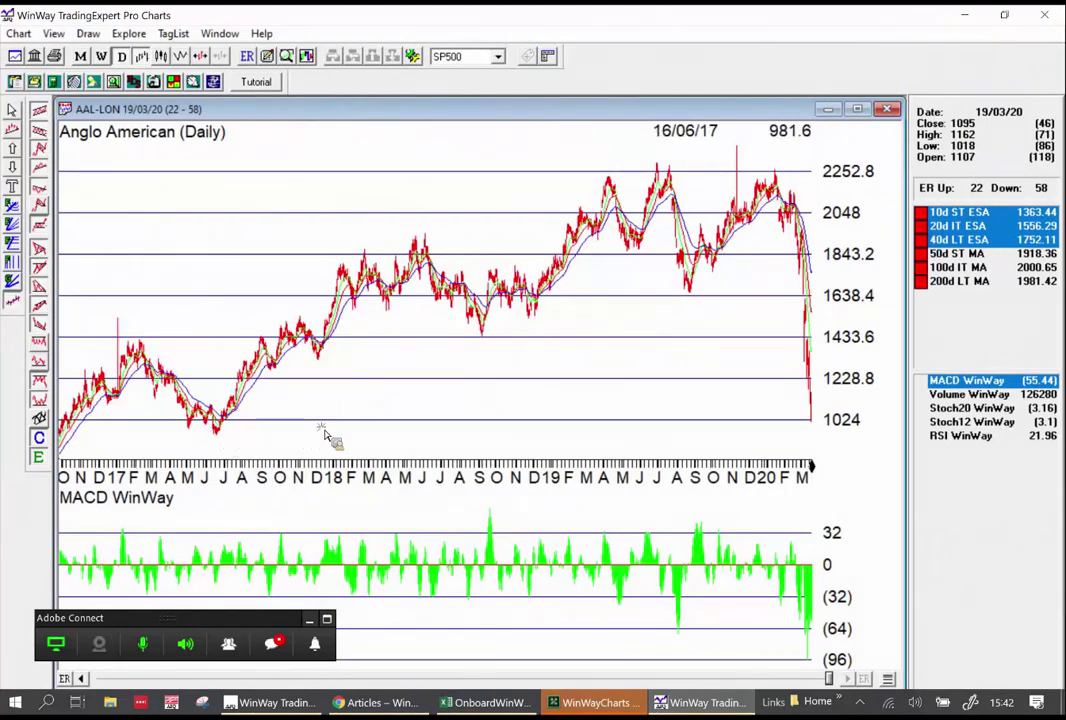
Draw two parallel regression channel lines along the rise from the mid-2017 low through mid-2018.
{"action": "left_click_drag", "start_coordinate": [215, 420], "coordinate": [537, 143]}
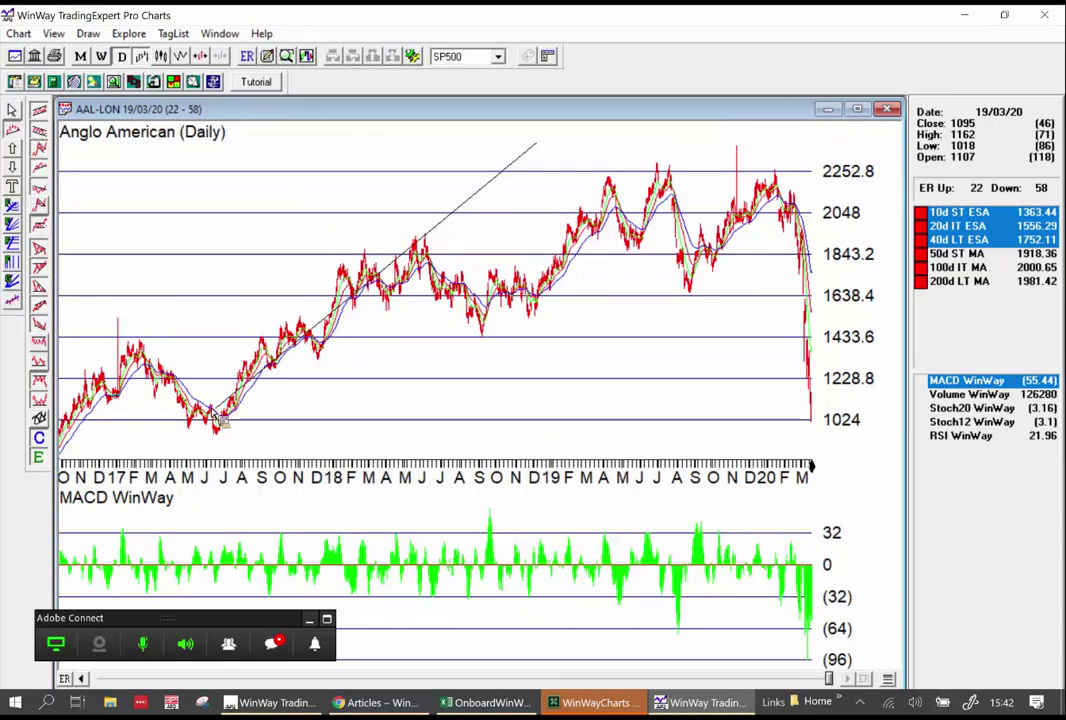
{"action": "left_click", "coordinate": [500, 193]}
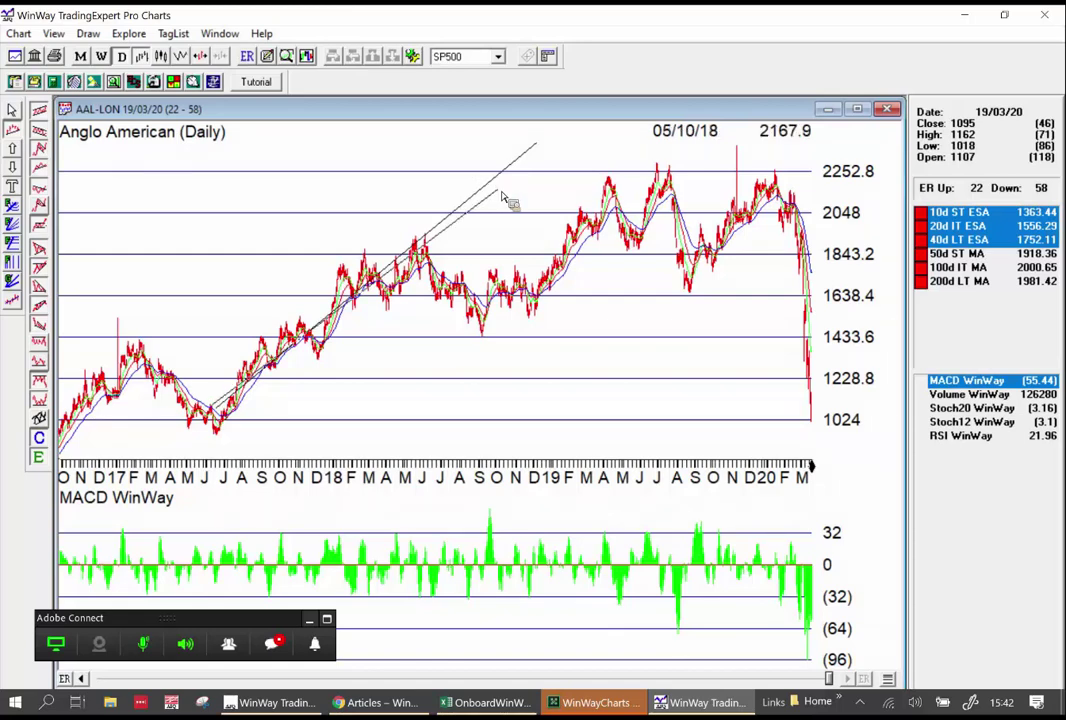
{"action": "left_click_drag", "start_coordinate": [417, 175], "coordinate": [487, 163]}
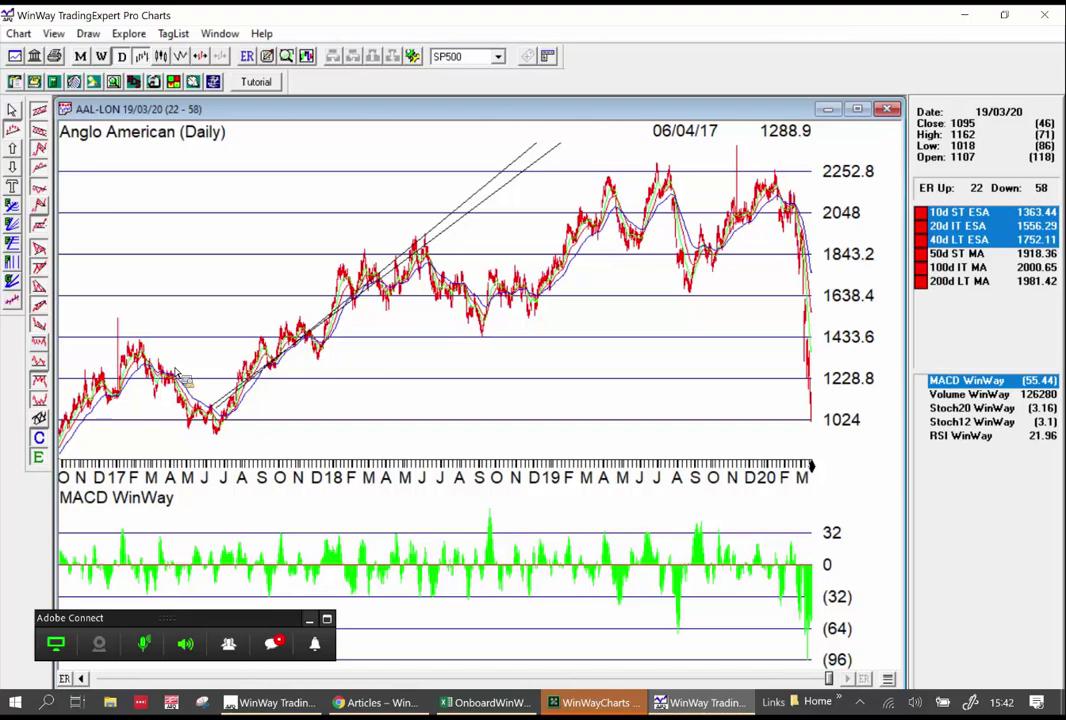
Place a placeholder 'text' label on the chart beneath the mid-2019 up arrow.
{"action": "left_click", "coordinate": [571, 345]}
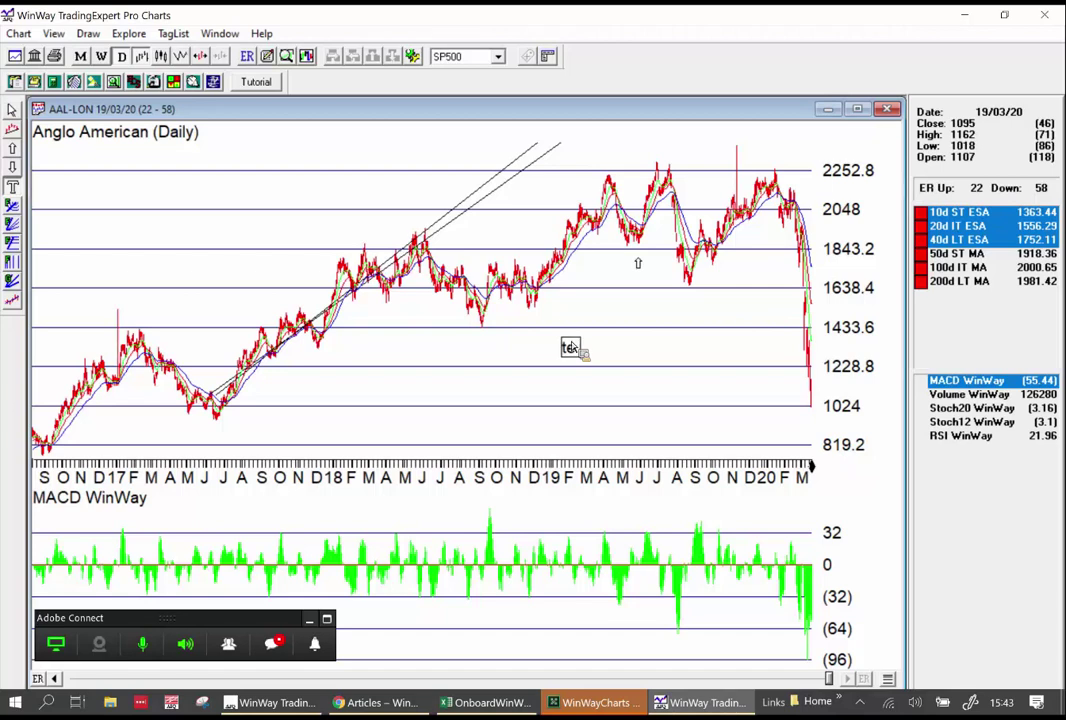
{"action": "left_click", "coordinate": [648, 418]}
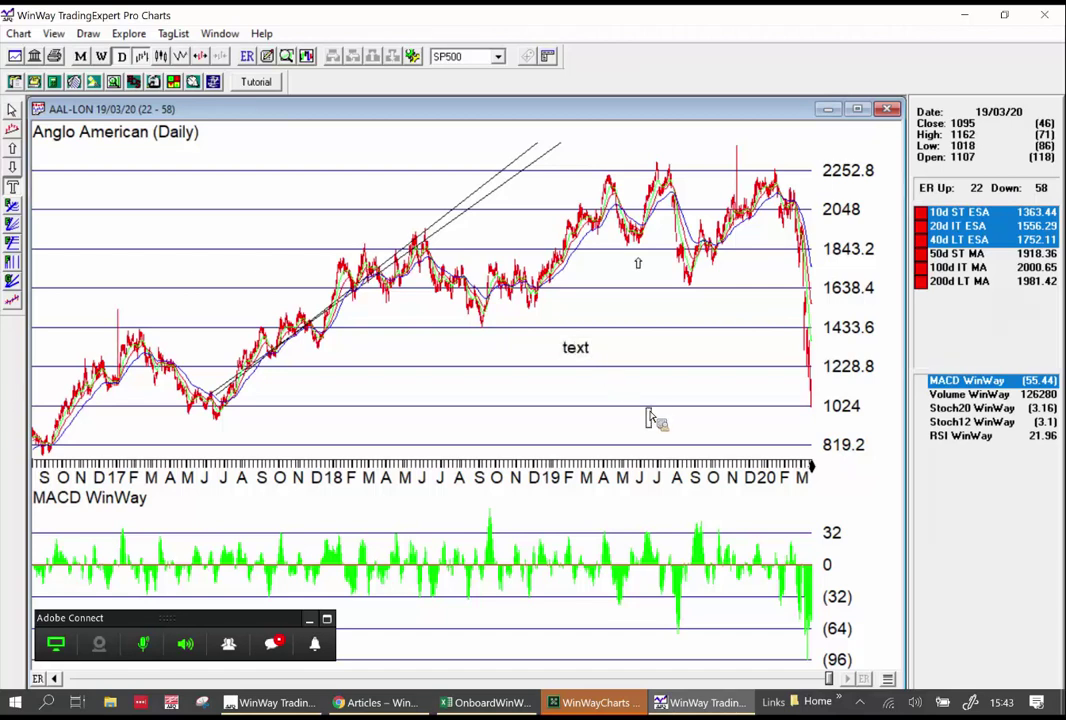